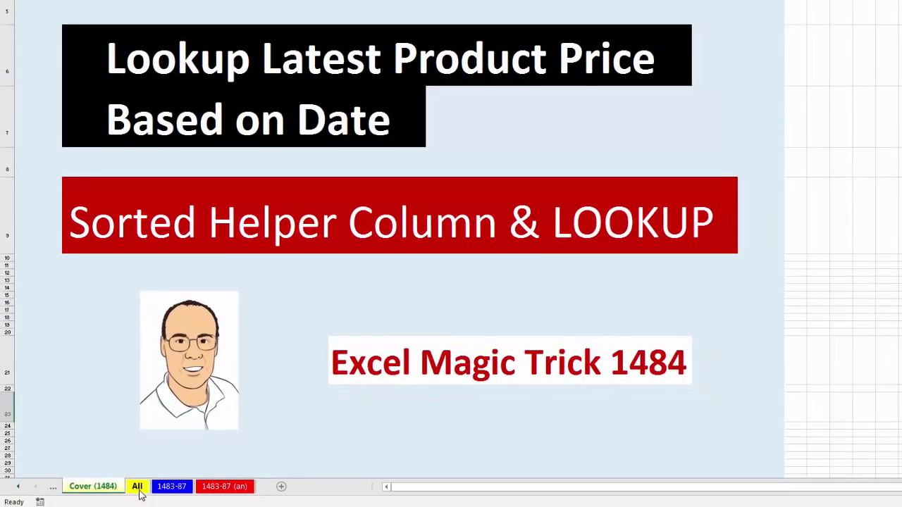
- Switch to the All sheet with the product price lookup table and the order table
{"action": "left_click", "coordinate": [138, 488]}
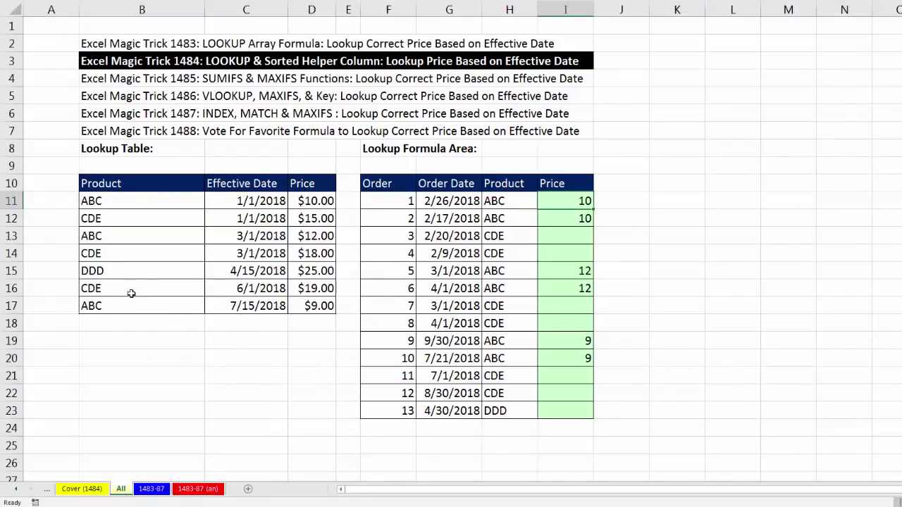
{"action": "left_click_drag", "start_coordinate": [163, 201], "coordinate": [310, 201]}
{"action": "left_click_drag", "start_coordinate": [148, 242], "coordinate": [293, 243], "text": "ctrl"}
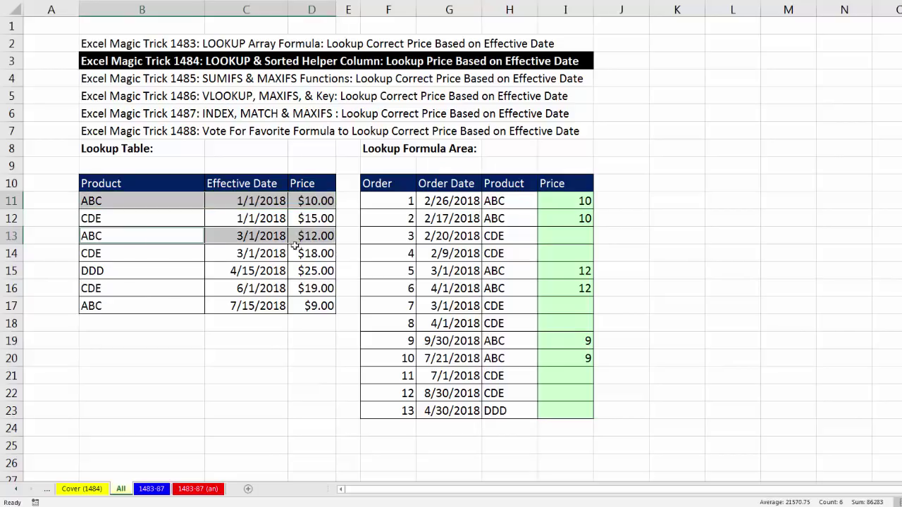
{"action": "left_click_drag", "start_coordinate": [150, 303], "coordinate": [298, 305], "text": "ctrl"}
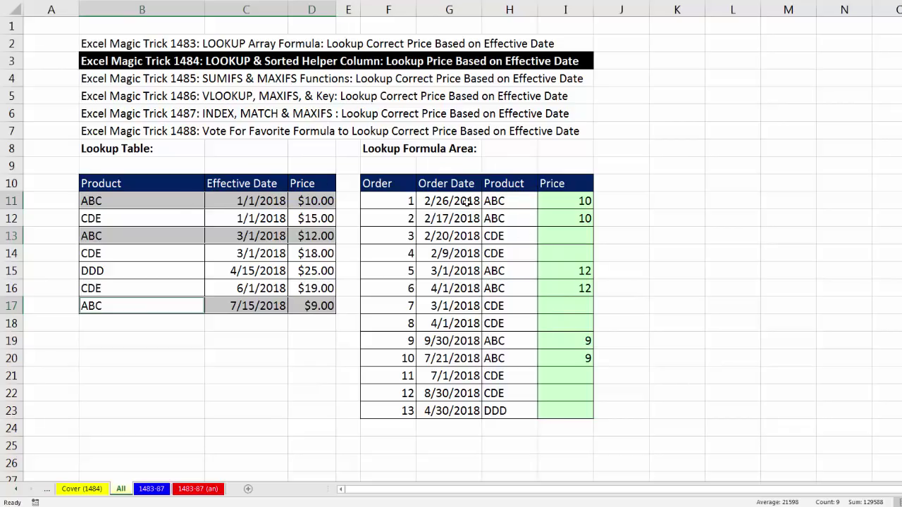
{"action": "left_click", "coordinate": [467, 203]}
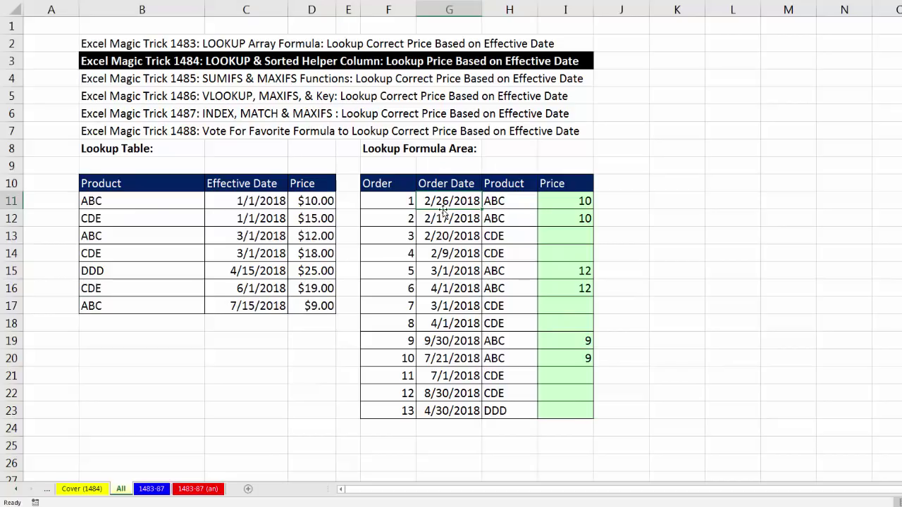
{"action": "left_click_drag", "start_coordinate": [132, 204], "coordinate": [299, 203]}
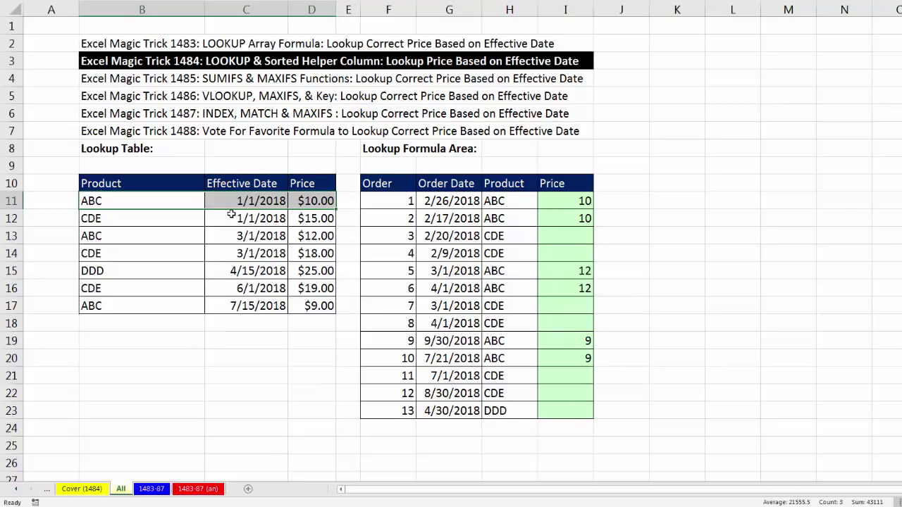
{"action": "left_click_drag", "start_coordinate": [161, 242], "coordinate": [326, 237]}
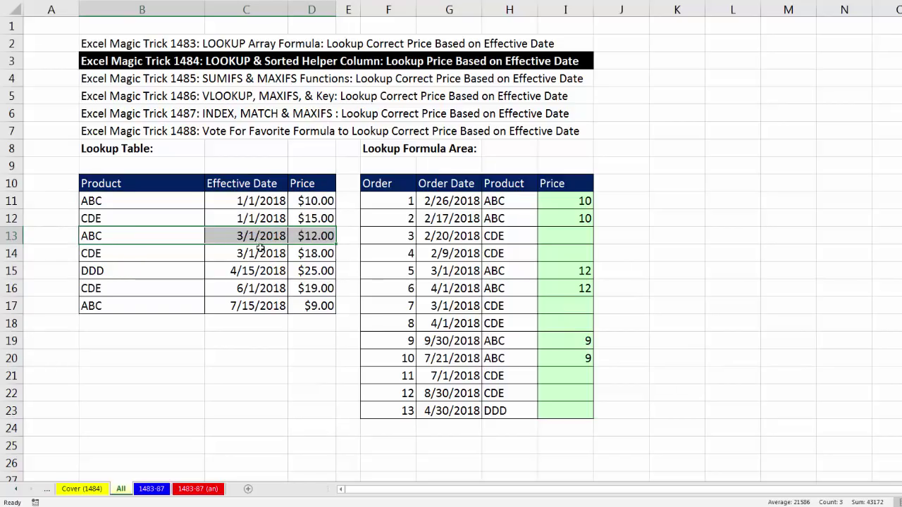
{"action": "left_click", "coordinate": [326, 237]}
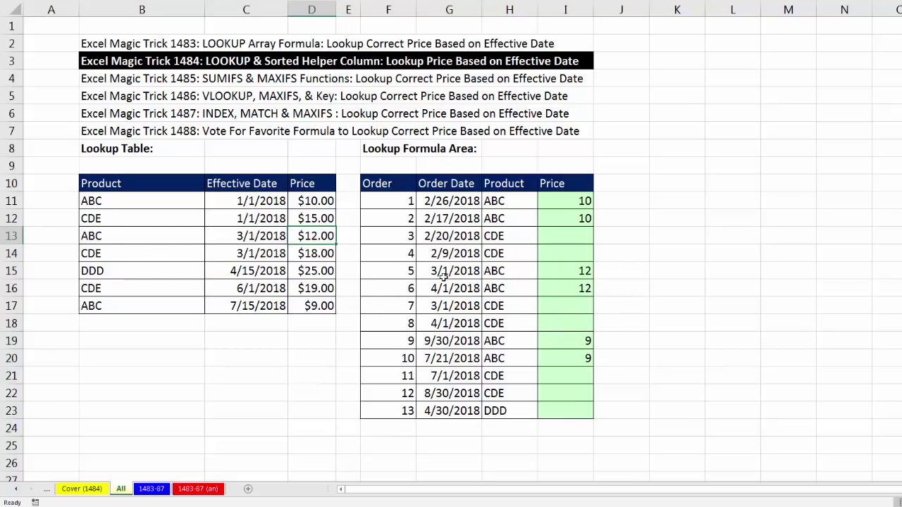
{"action": "left_click_drag", "start_coordinate": [438, 272], "coordinate": [569, 290]}
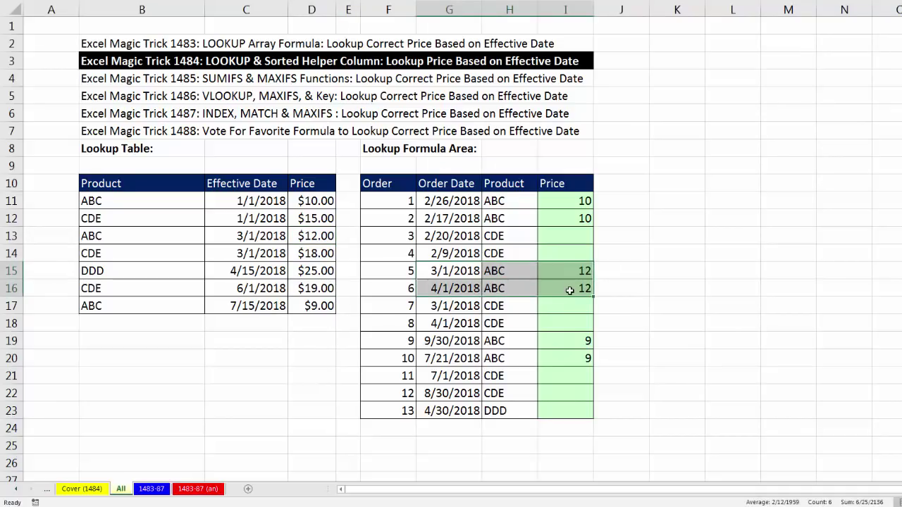
{"action": "left_click_drag", "start_coordinate": [449, 343], "coordinate": [582, 354]}
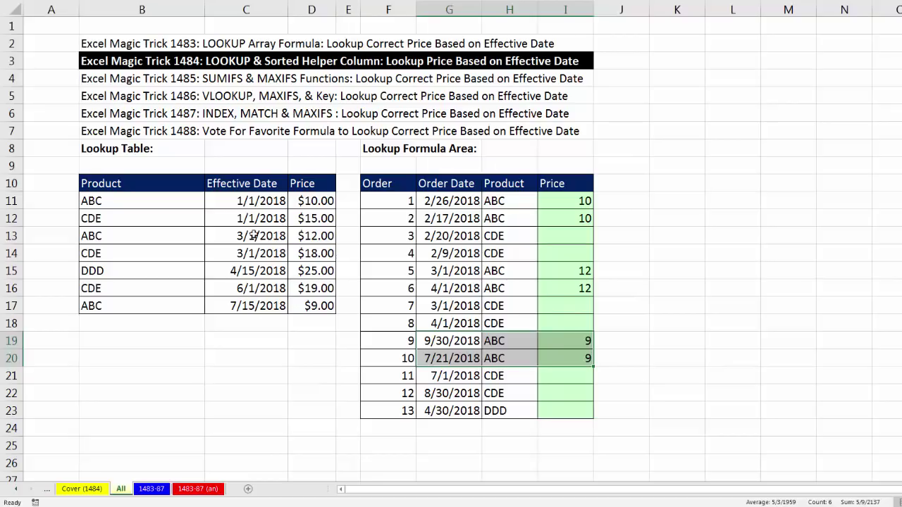
- On the 1483-87 sheet, sort the lookup table by Price, largest first, then check the DDD row
{"action": "left_click", "coordinate": [150, 489]}
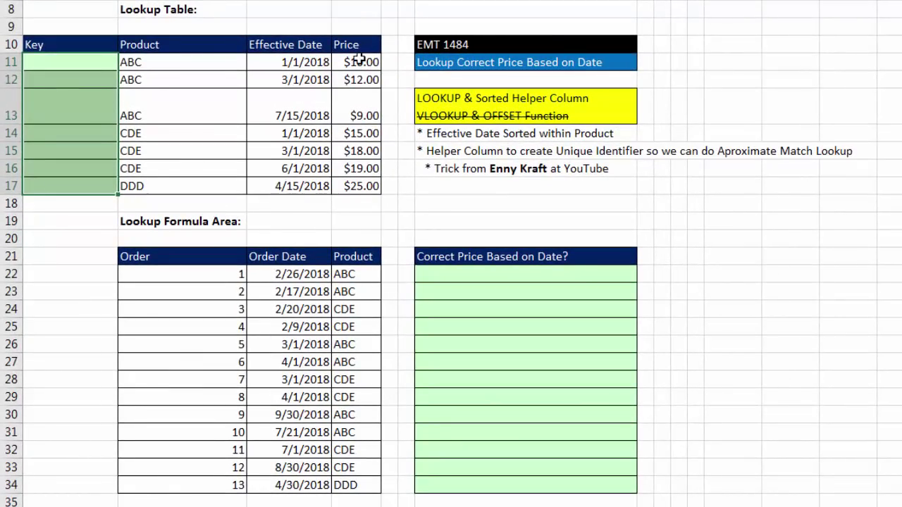
{"action": "left_click", "coordinate": [356, 62]}
{"action": "right_click", "coordinate": [360, 62]}
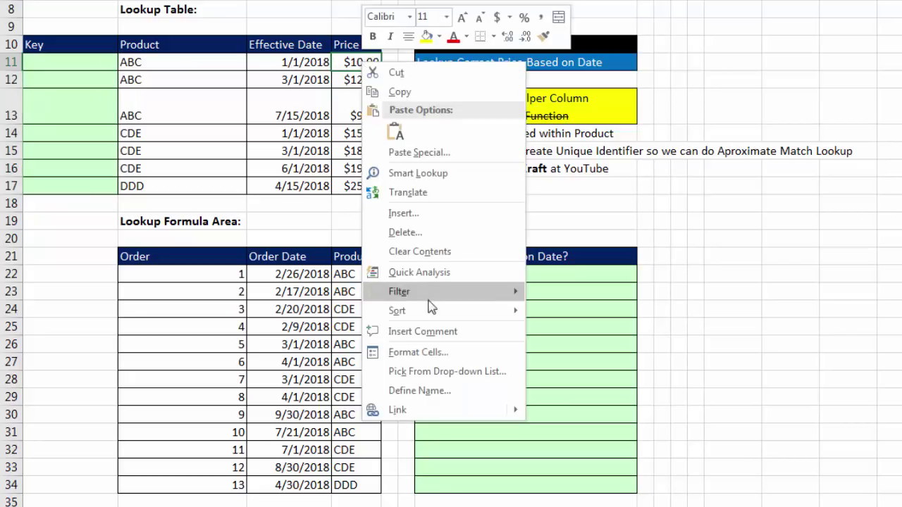
{"action": "left_click", "coordinate": [564, 331]}
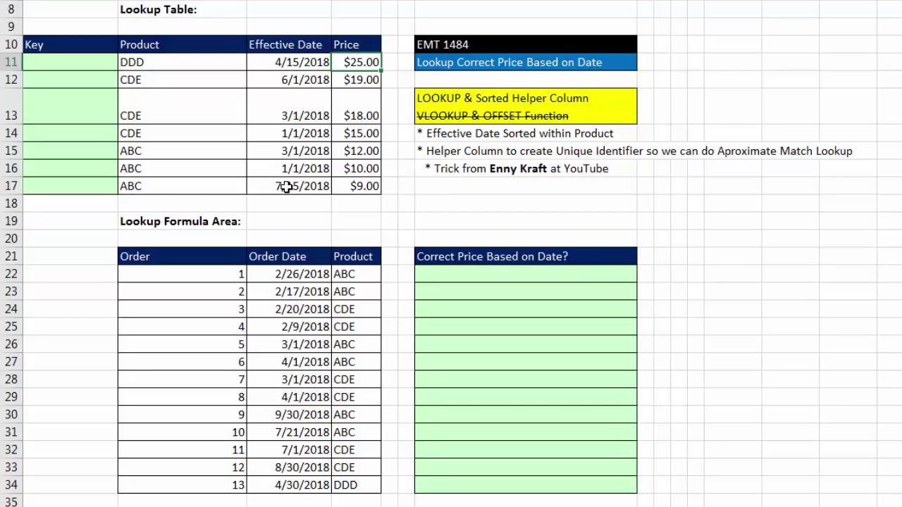
{"action": "left_click", "coordinate": [131, 64]}
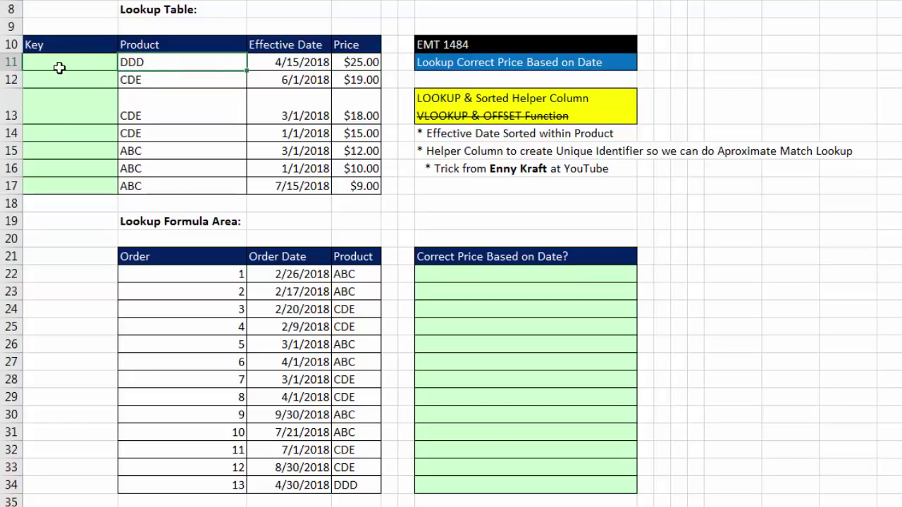
{"action": "left_click_drag", "start_coordinate": [270, 64], "coordinate": [287, 64]}
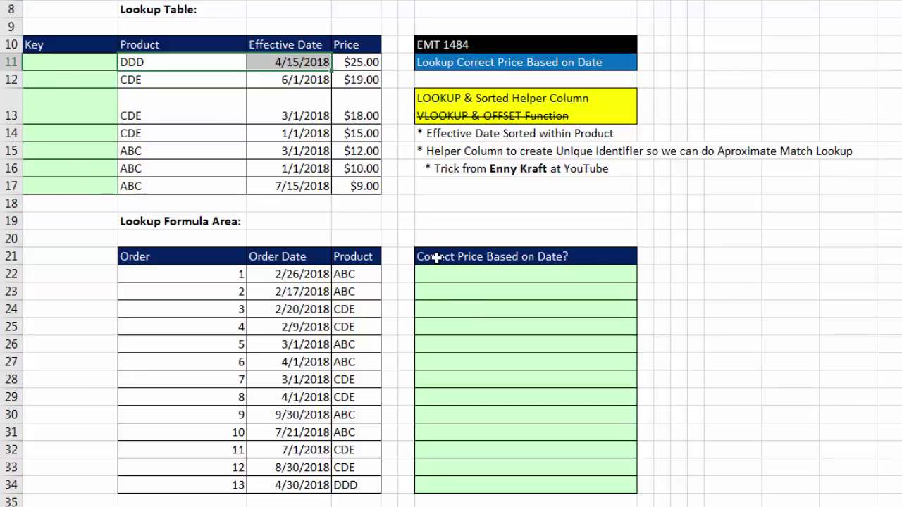
- Sort the lookup table by Effective Date from oldest to newest
{"action": "left_click", "coordinate": [295, 62]}
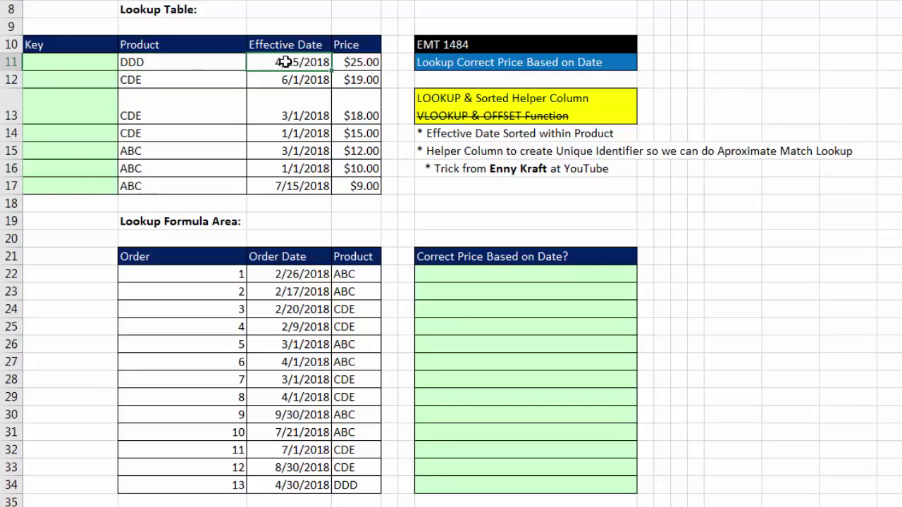
{"action": "right_click", "coordinate": [284, 62]}
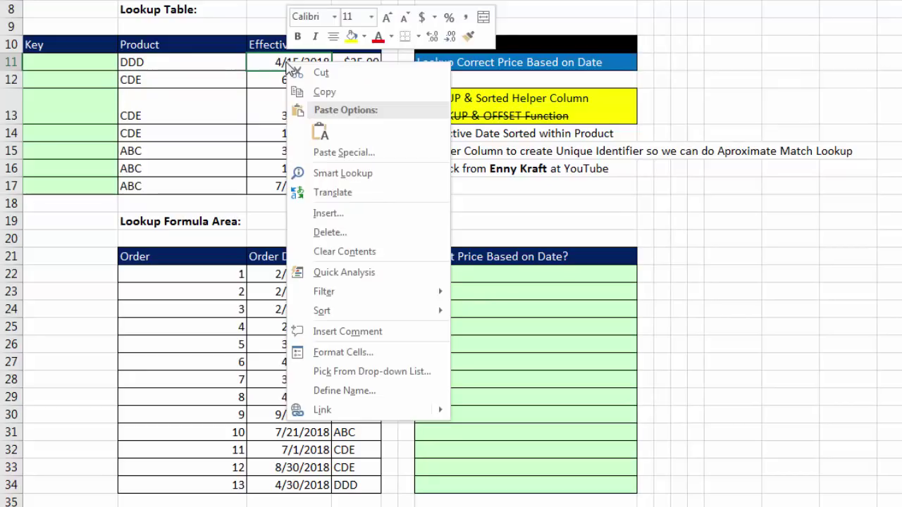
{"action": "mouse_move", "coordinate": [338, 315]}
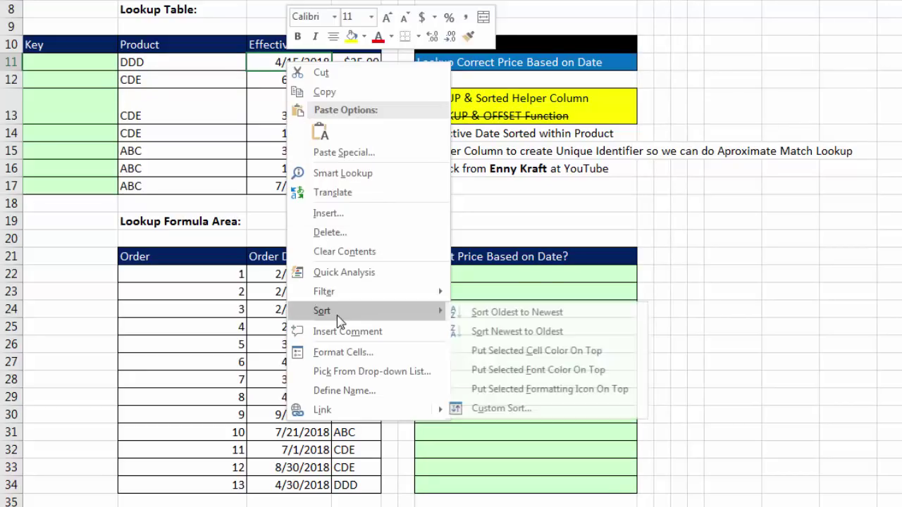
{"action": "left_click", "coordinate": [485, 312]}
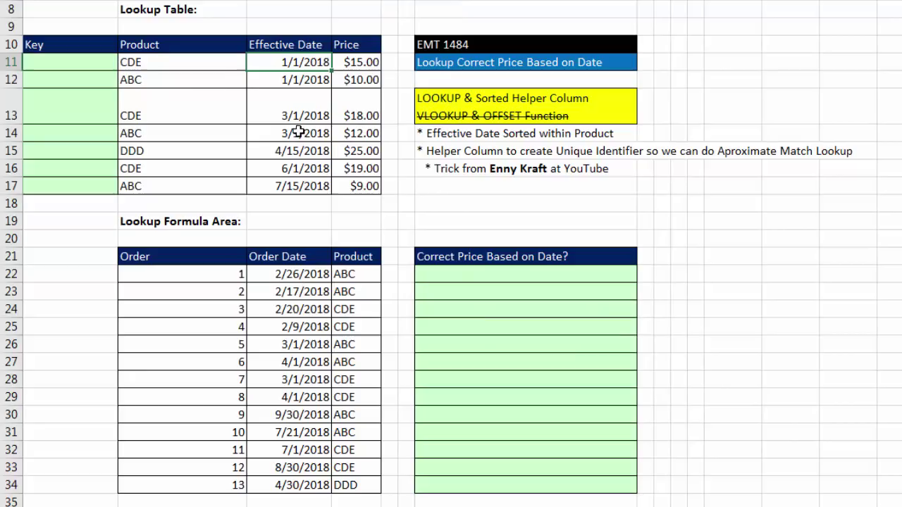
- Re-sort the lookup table by Product A to Z, keeping dates ascending within each product
{"action": "left_click", "coordinate": [167, 62]}
{"action": "right_click", "coordinate": [168, 62]}
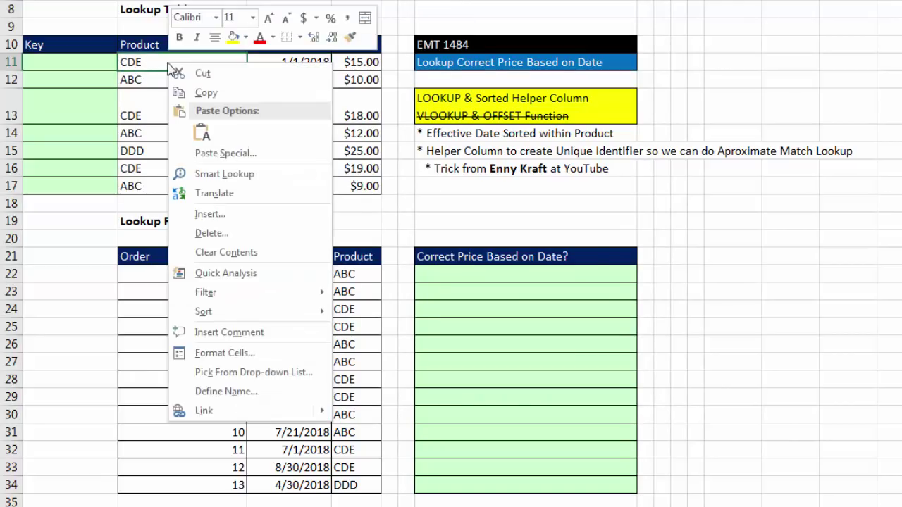
{"action": "mouse_move", "coordinate": [238, 314]}
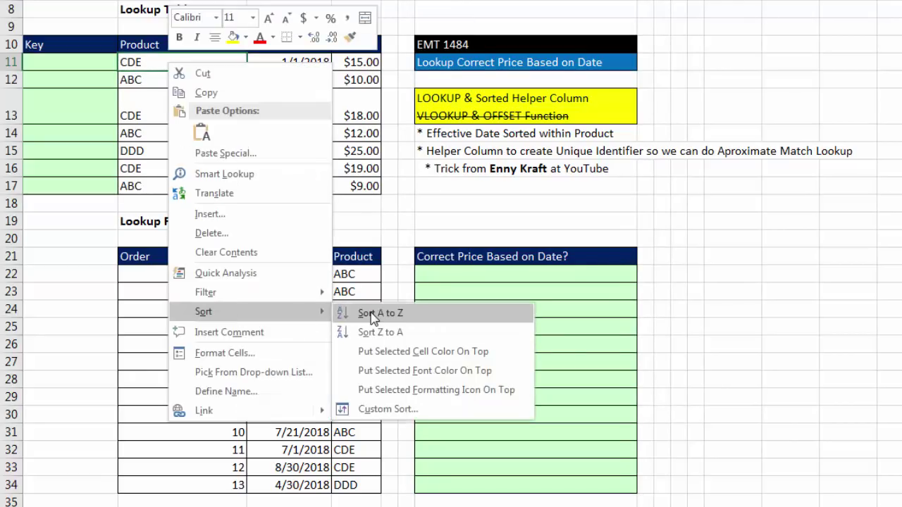
{"action": "left_click", "coordinate": [373, 314]}
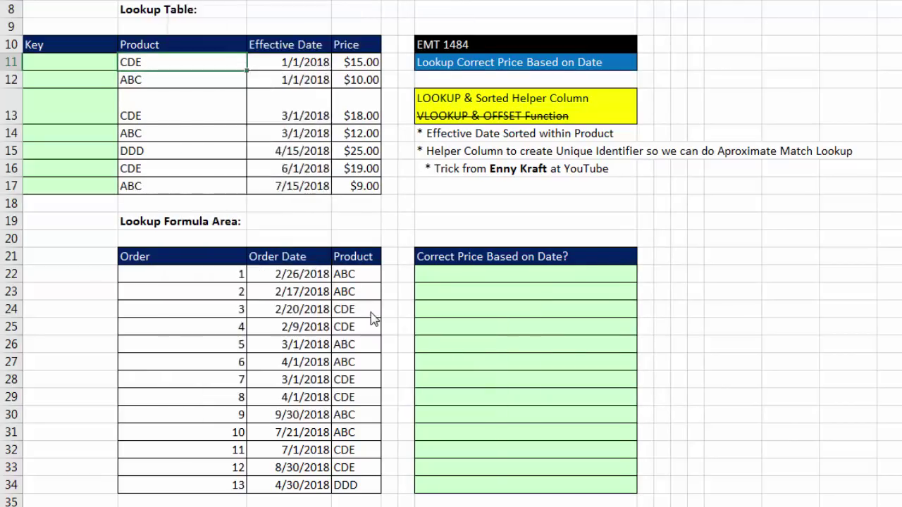
{"action": "left_click", "coordinate": [289, 63]}
{"action": "left_click", "coordinate": [196, 62]}
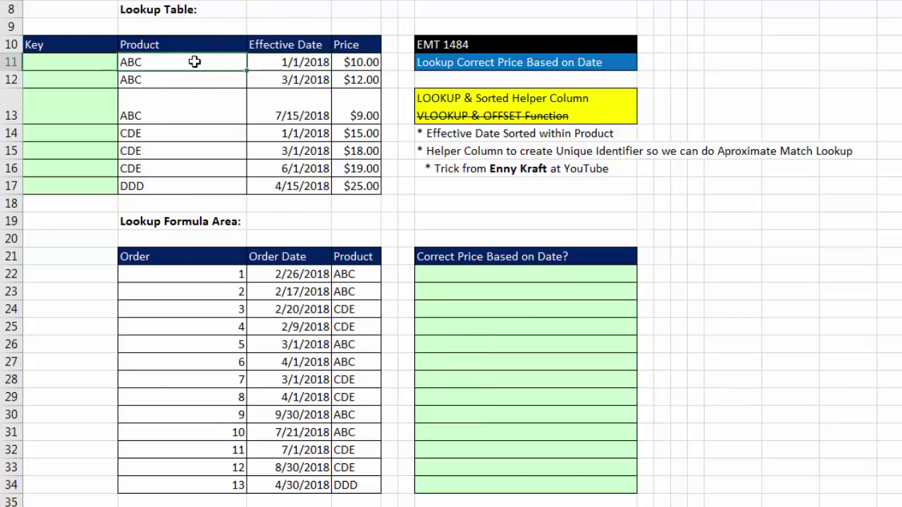
{"action": "left_click_drag", "start_coordinate": [143, 63], "coordinate": [363, 113]}
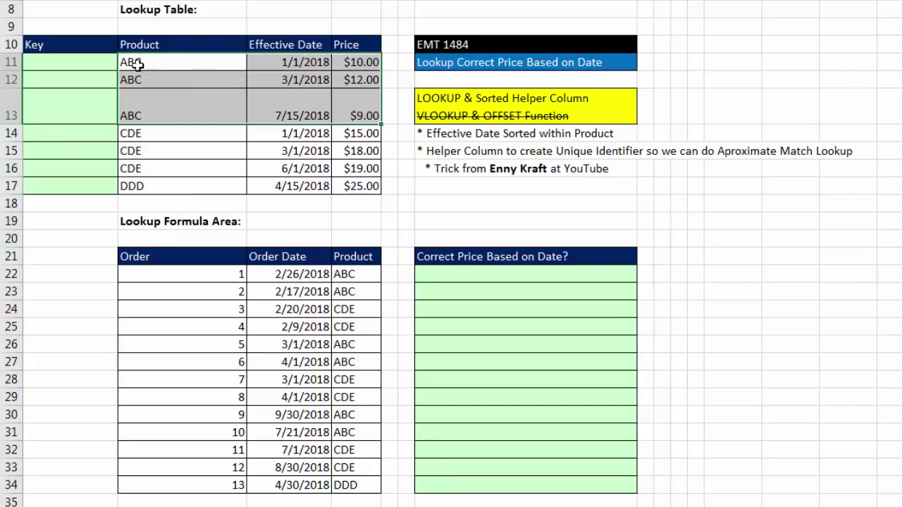
{"action": "left_click_drag", "start_coordinate": [91, 63], "coordinate": [90, 189]}
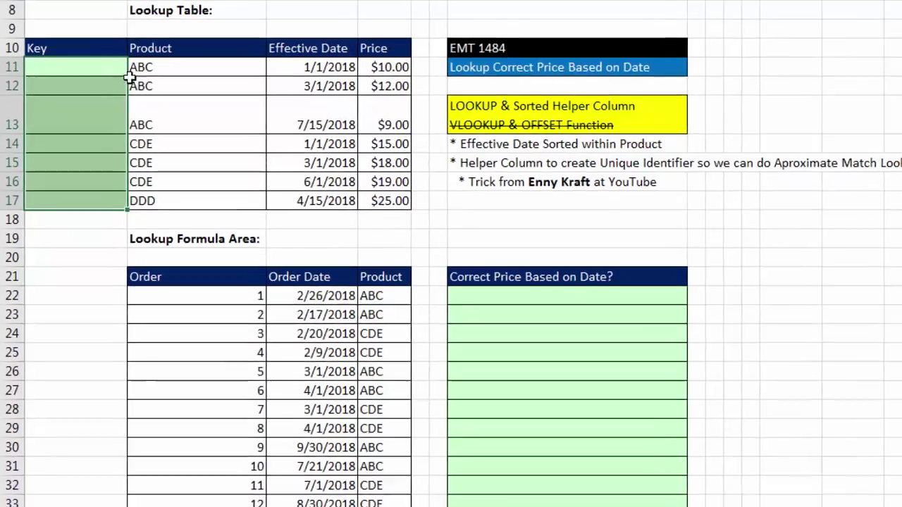
- Enter =B11&C11 in A11 so the first key reads ABC43101
{"action": "left_click", "coordinate": [97, 62]}
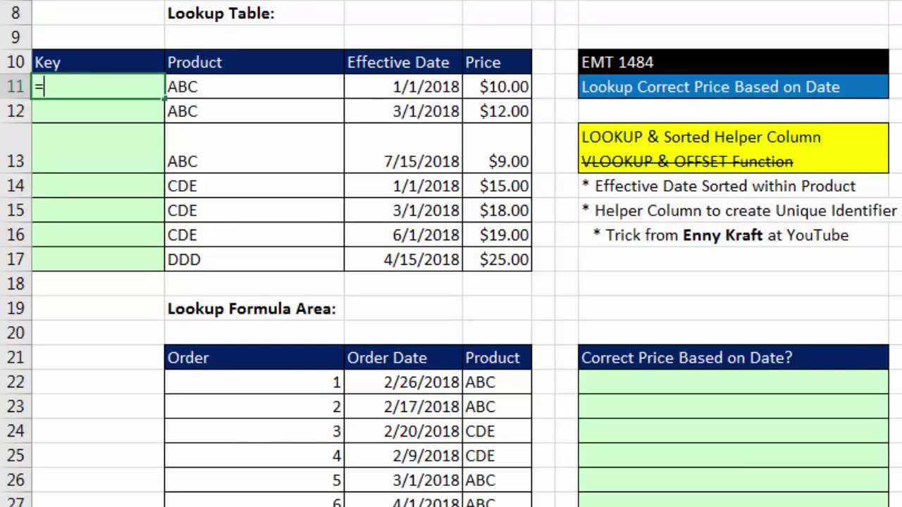
{"action": "type", "text": "="}
{"action": "key", "text": "Right"}
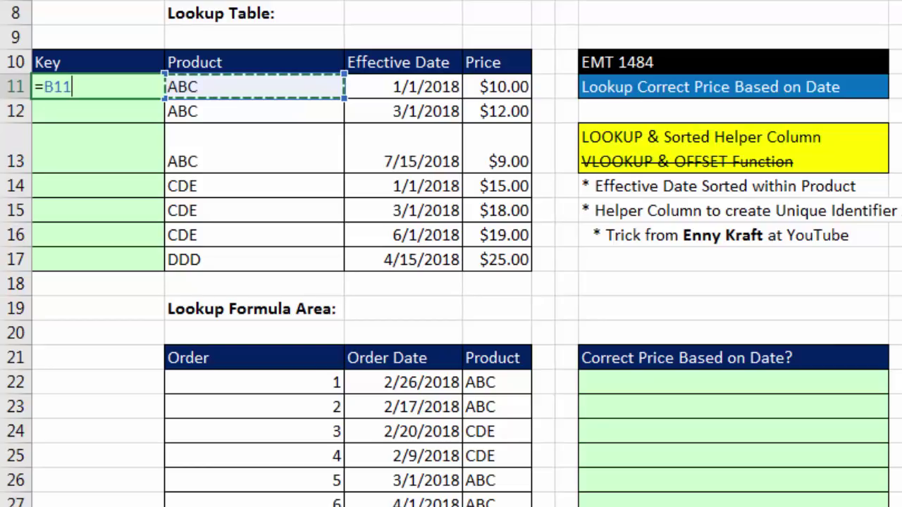
{"action": "type", "text": "&"}
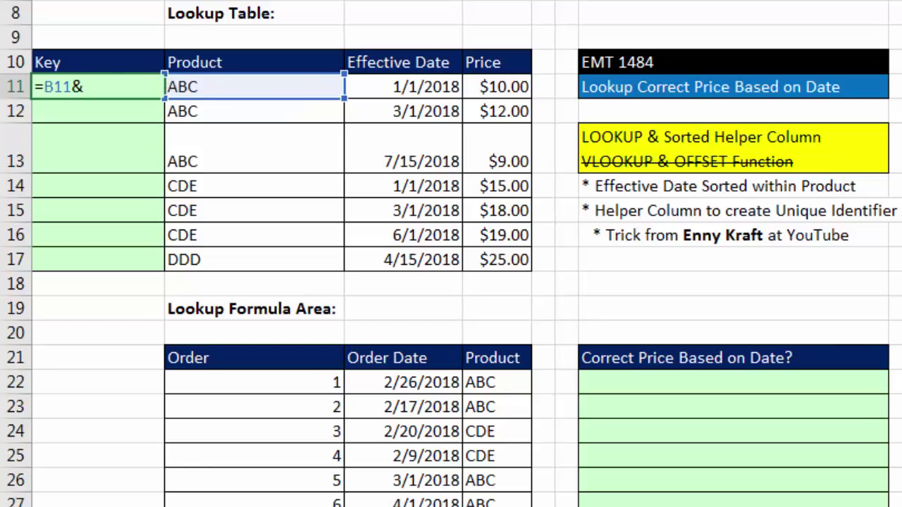
{"action": "key", "text": "Right"}
{"action": "key", "text": "Right"}
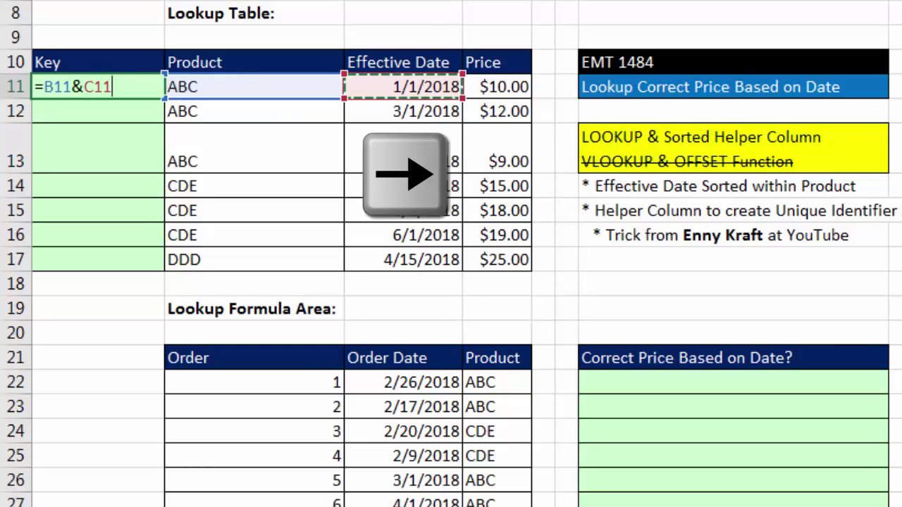
{"action": "key", "text": "ctrl+Return"}
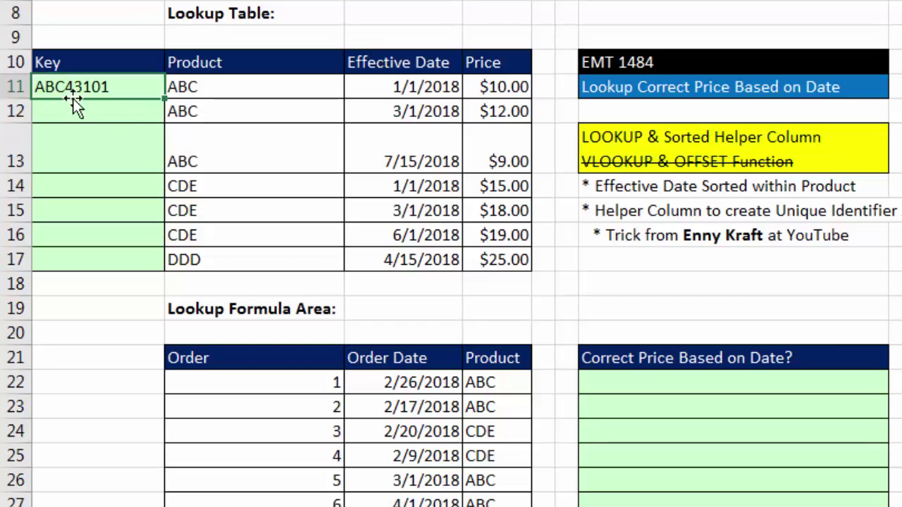
- Fill the key formula down A11:A17, producing keys ABC43101 through DDD43205, and review the ABC, CDE and DDD groups
{"action": "double_click", "coordinate": [164, 99]}
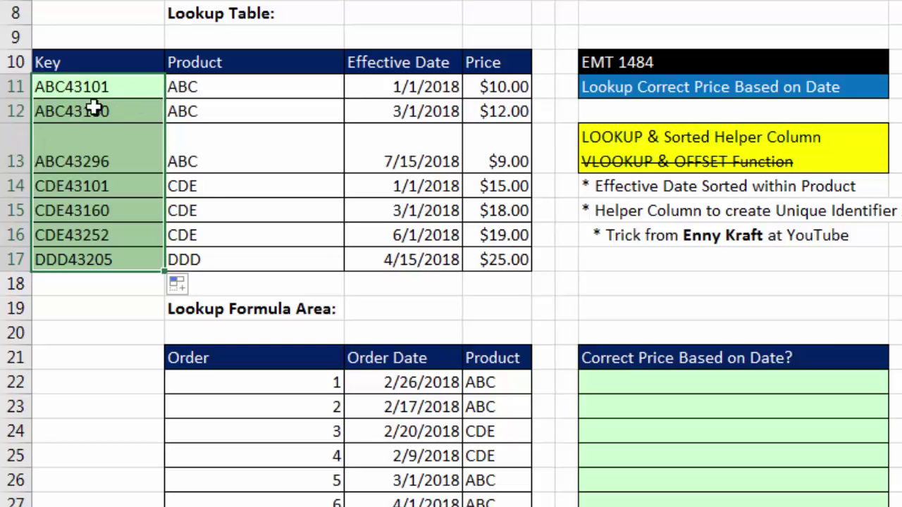
{"action": "left_click", "coordinate": [52, 99]}
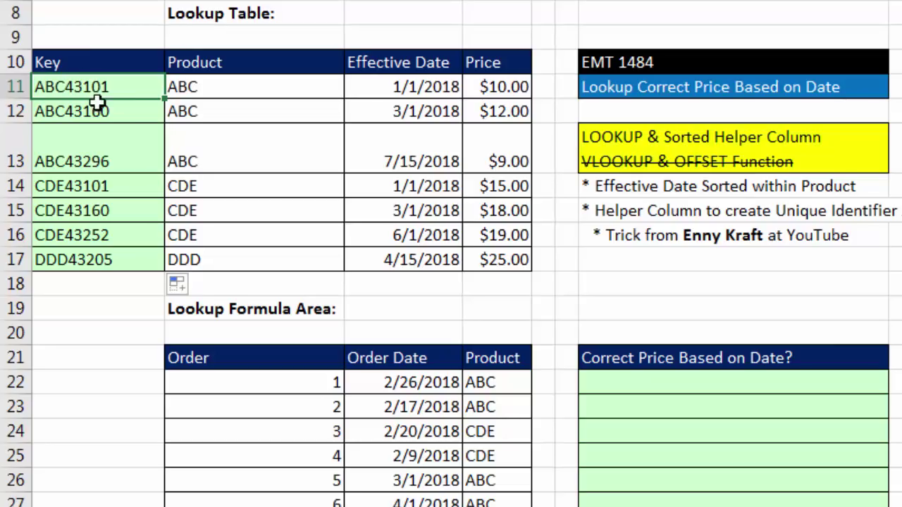
{"action": "left_click_drag", "start_coordinate": [117, 84], "coordinate": [129, 157]}
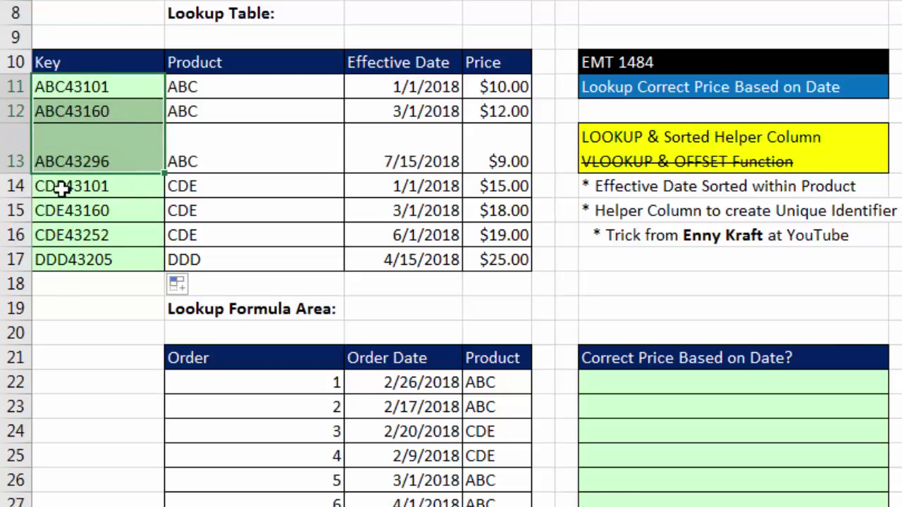
{"action": "left_click_drag", "start_coordinate": [65, 185], "coordinate": [75, 235]}
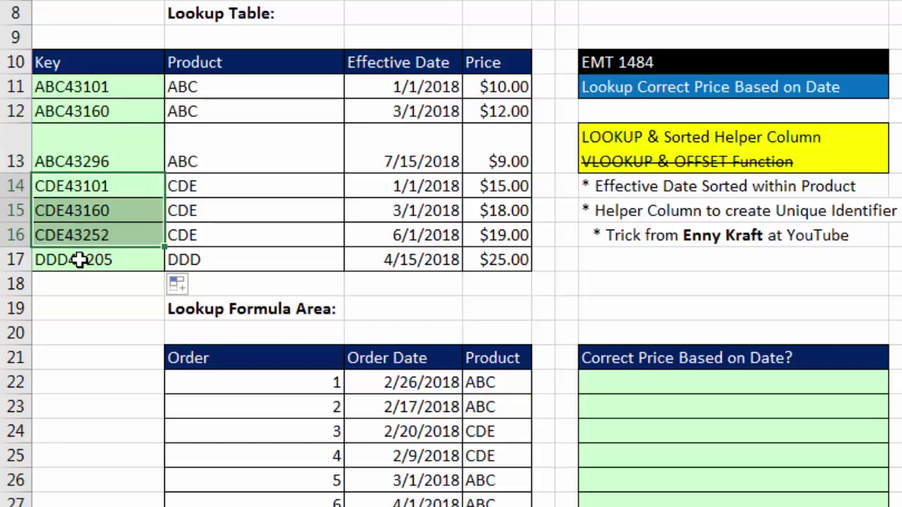
{"action": "left_click", "coordinate": [79, 259]}
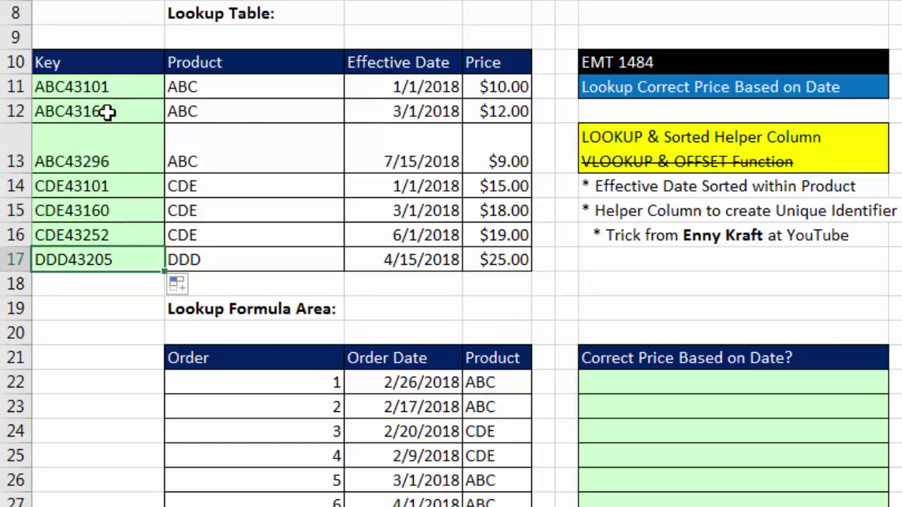
{"action": "left_click_drag", "start_coordinate": [101, 87], "coordinate": [498, 262]}
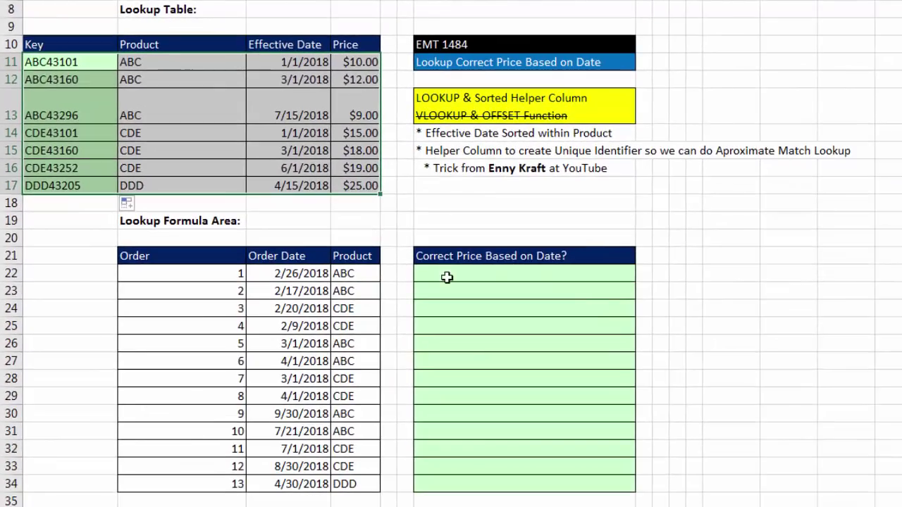
- In F22, start a VLOOKUP using D22&C22 as the lookup value, previewed as ABC43157
{"action": "left_click", "coordinate": [447, 278]}
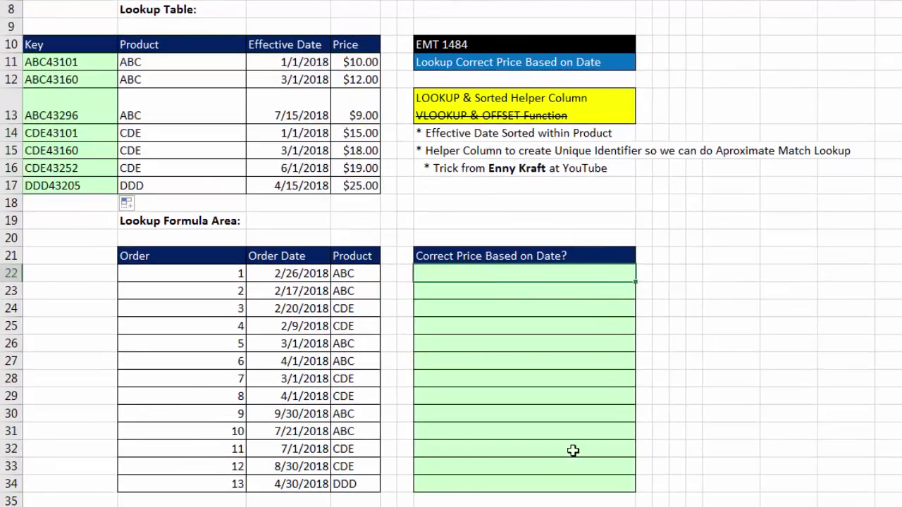
{"action": "type", "text": "=vl"}
{"action": "key", "text": "Tab"}
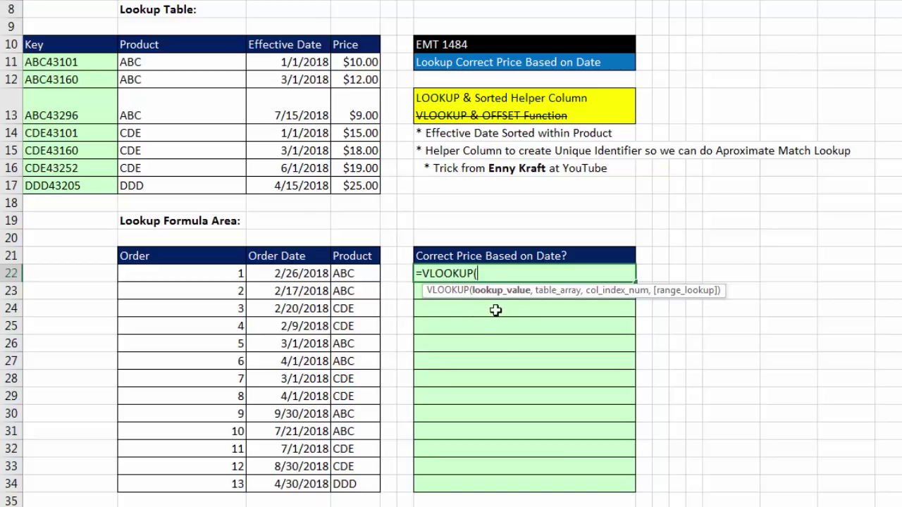
{"action": "left_click", "coordinate": [364, 272]}
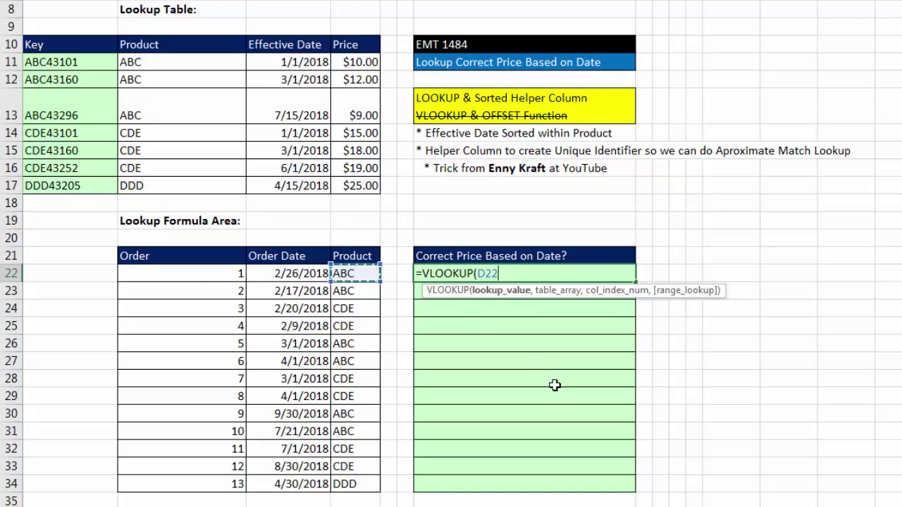
{"action": "type", "text": "&"}
{"action": "key", "text": "Left"}
{"action": "key", "text": "Left"}
{"action": "key", "text": "Left"}
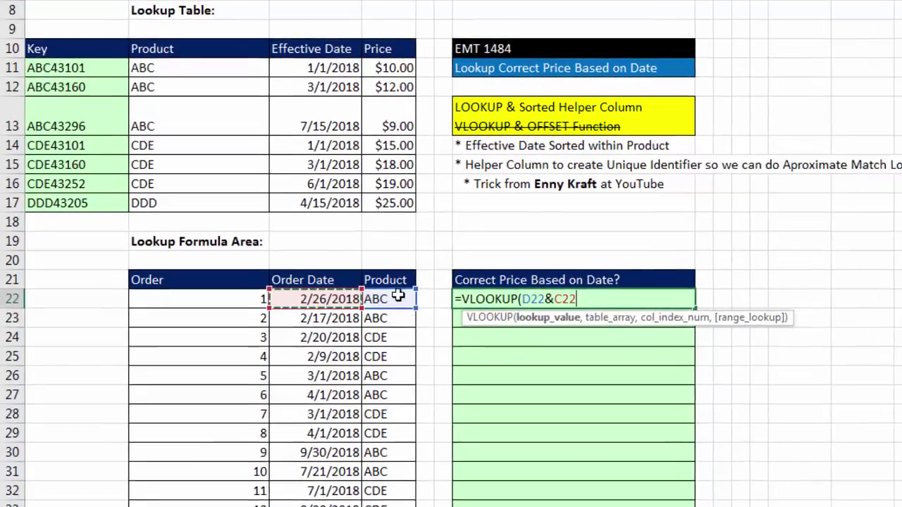
{"action": "left_click", "coordinate": [561, 319]}
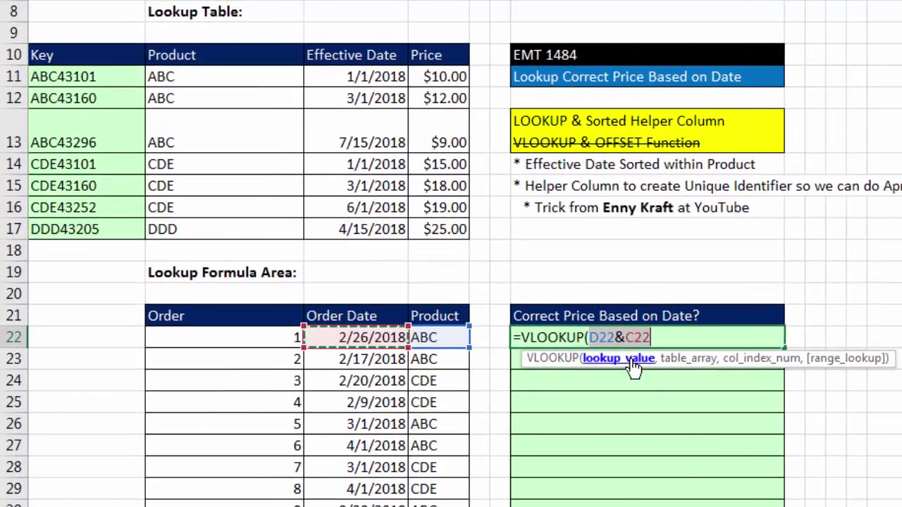
{"action": "key", "text": "F9"}
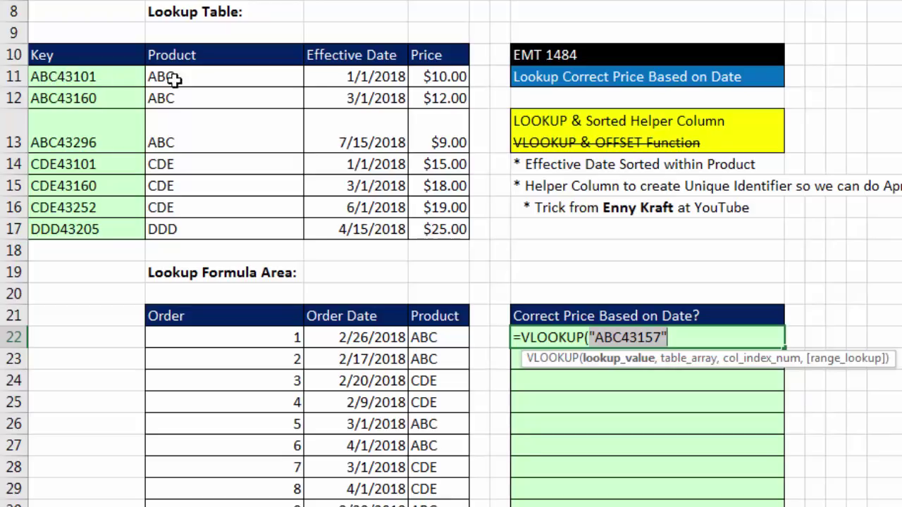
- Restore D22&C22 and add the locked table $A$11:$D$17 and column 4 to the VLOOKUP
{"action": "key", "text": "ctrl+z"}
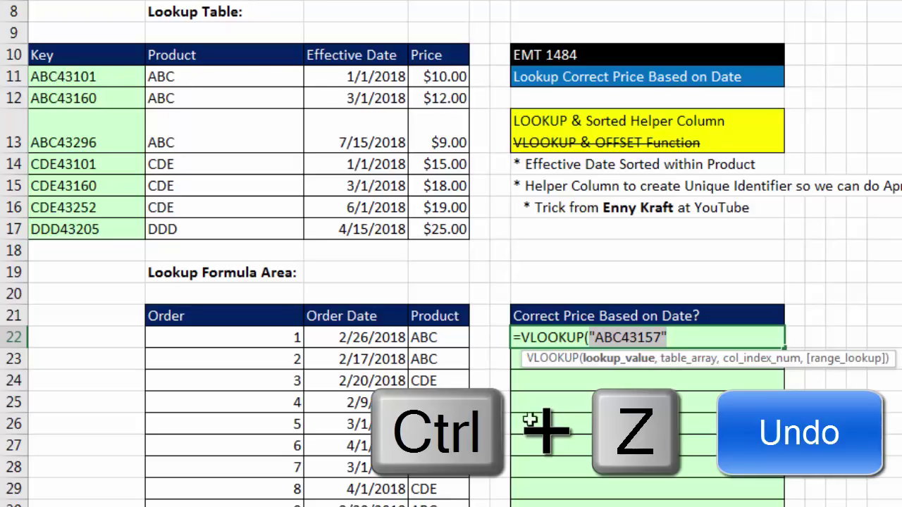
{"action": "key", "text": "ctrl+z"}
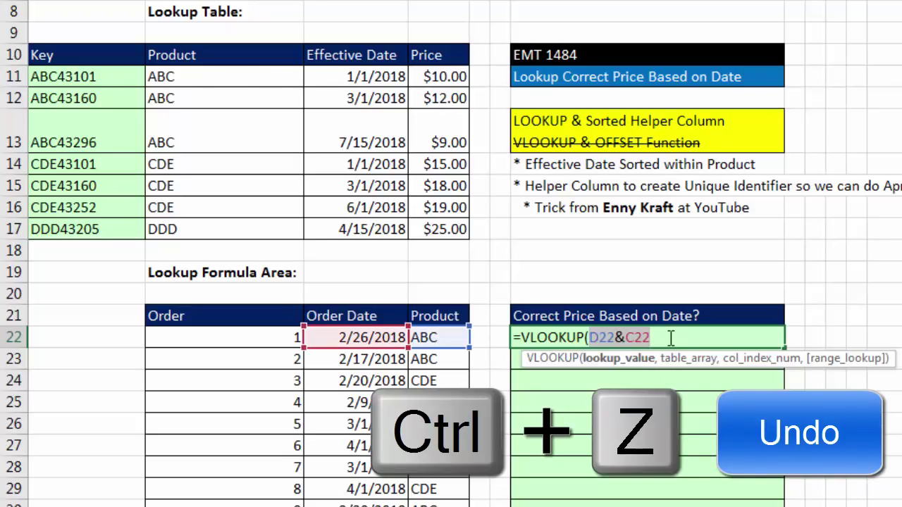
{"action": "type", "text": ","}
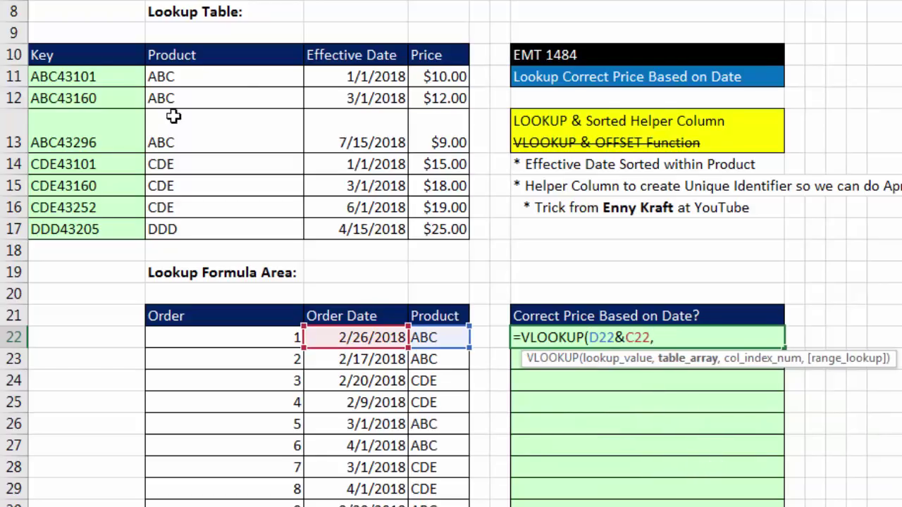
{"action": "left_click_drag", "start_coordinate": [119, 78], "coordinate": [437, 224]}
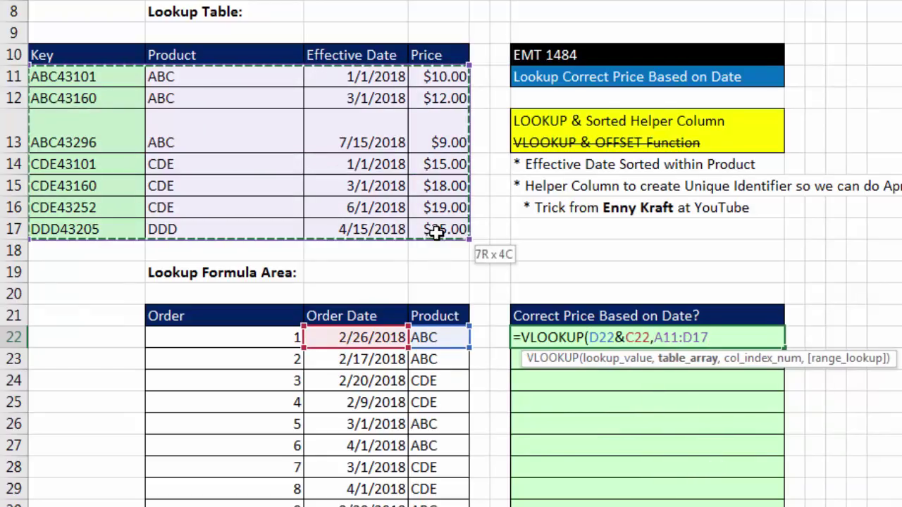
{"action": "key", "text": "F4"}
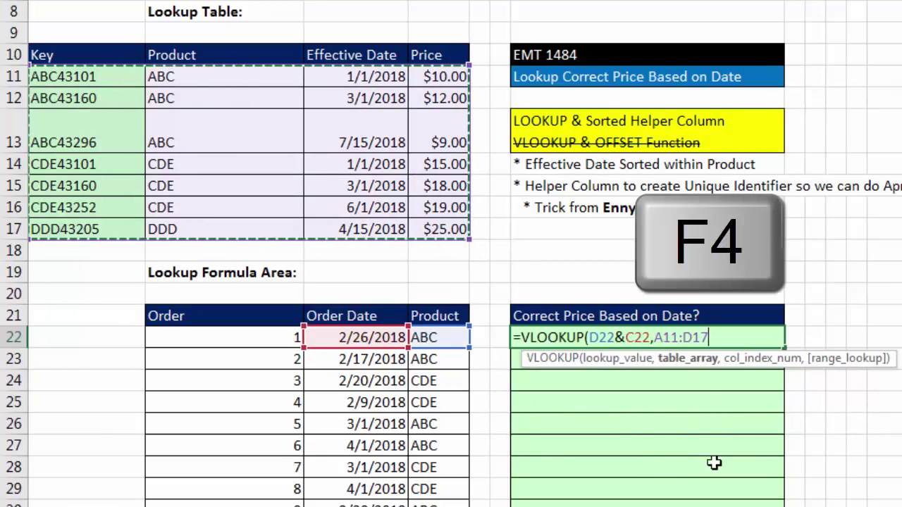
{"action": "type", "text": ","}
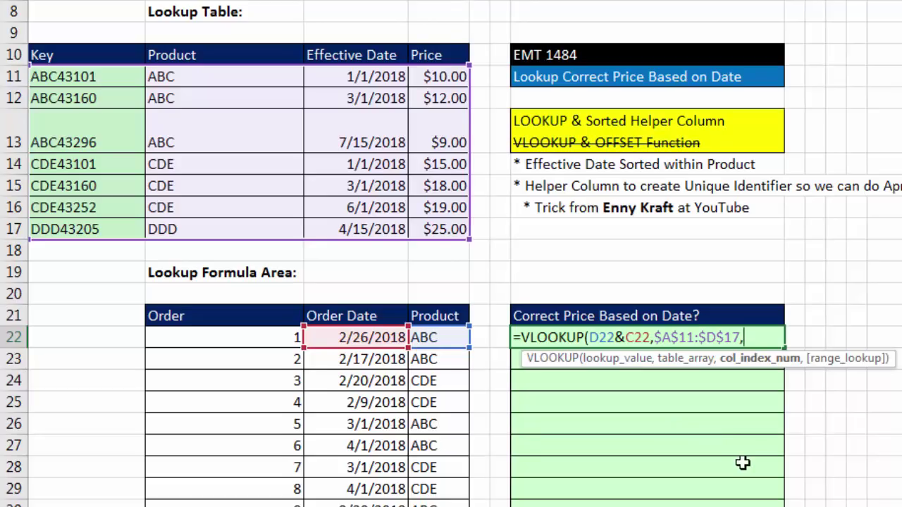
{"action": "type", "text": "4"}
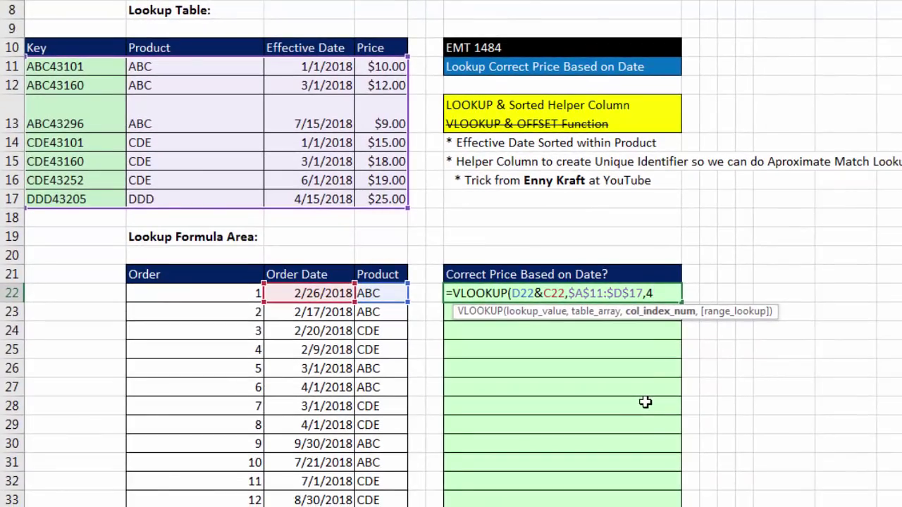
{"action": "type", "text": ","}
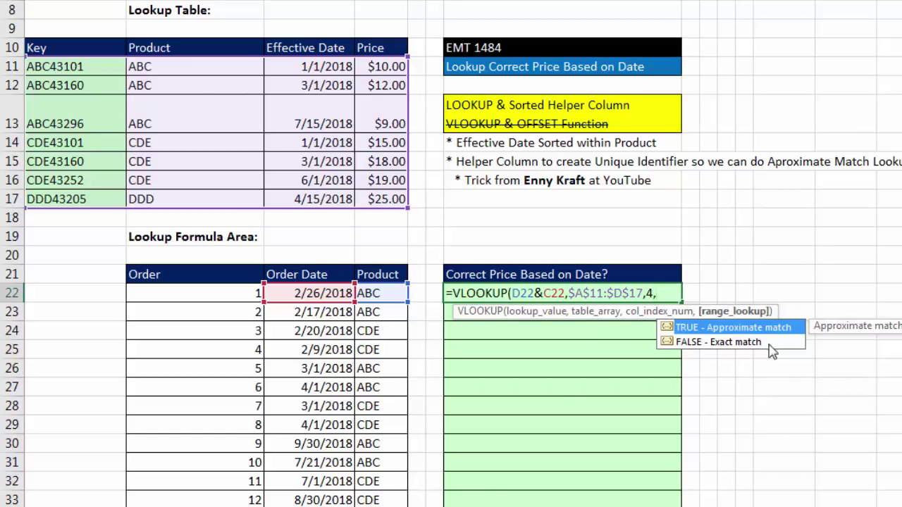
{"action": "key", "text": "BackSpace"}
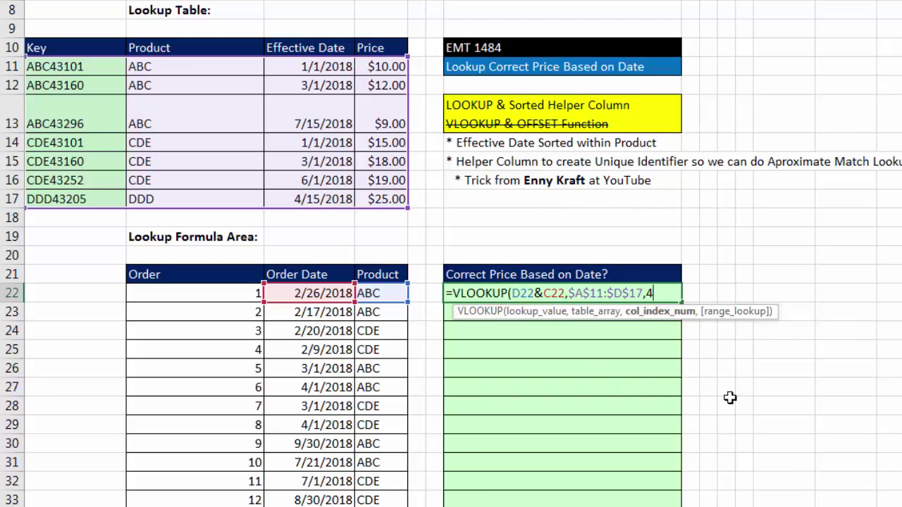
- Enter the VLOOKUP and copy it down F22:F34, checking the last order's formula returns $25.00
{"action": "key", "text": "ctrl+Return"}
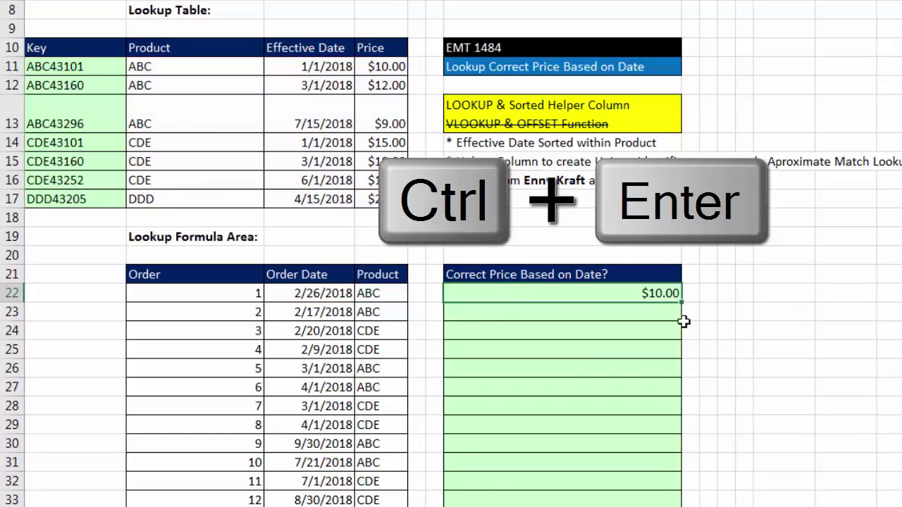
{"action": "left_click_drag", "start_coordinate": [682, 302], "coordinate": [674, 506]}
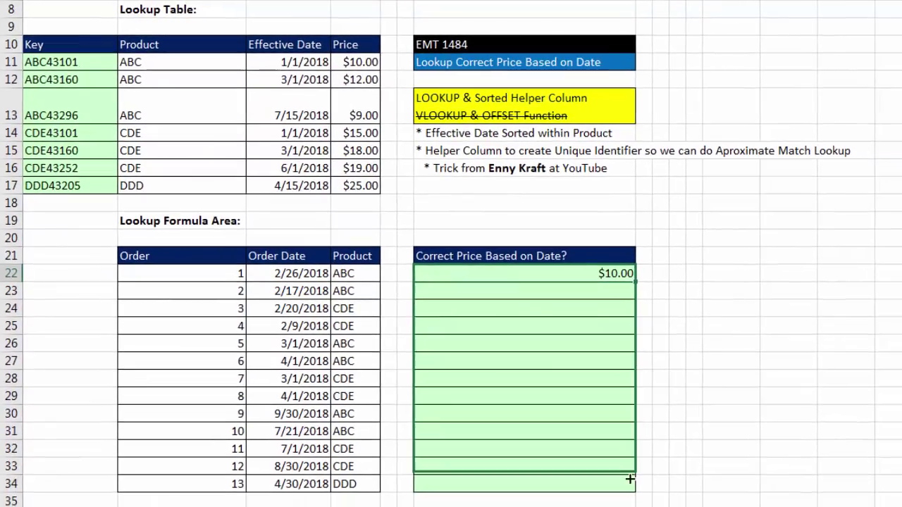
{"action": "left_click_drag", "start_coordinate": [629, 480], "coordinate": [627, 486]}
{"action": "left_click", "coordinate": [529, 483]}
{"action": "key", "text": "F2"}
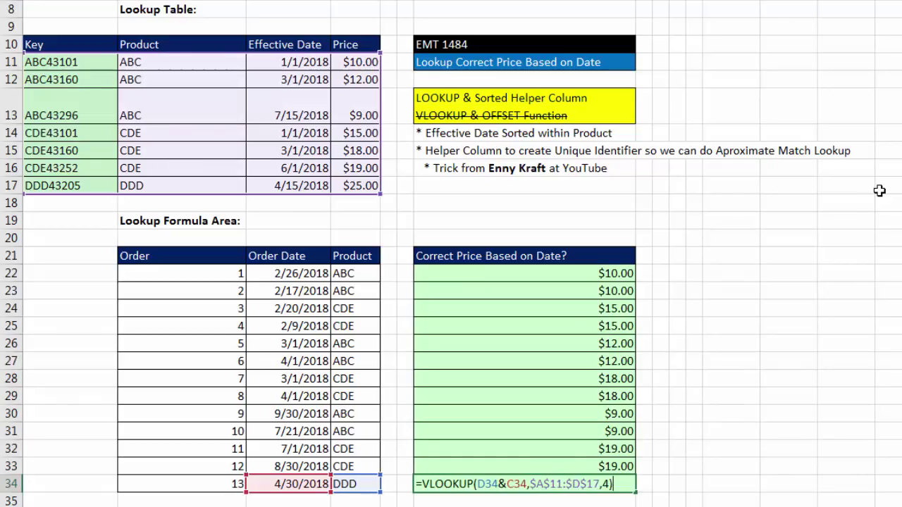
{"action": "key", "text": "Return"}
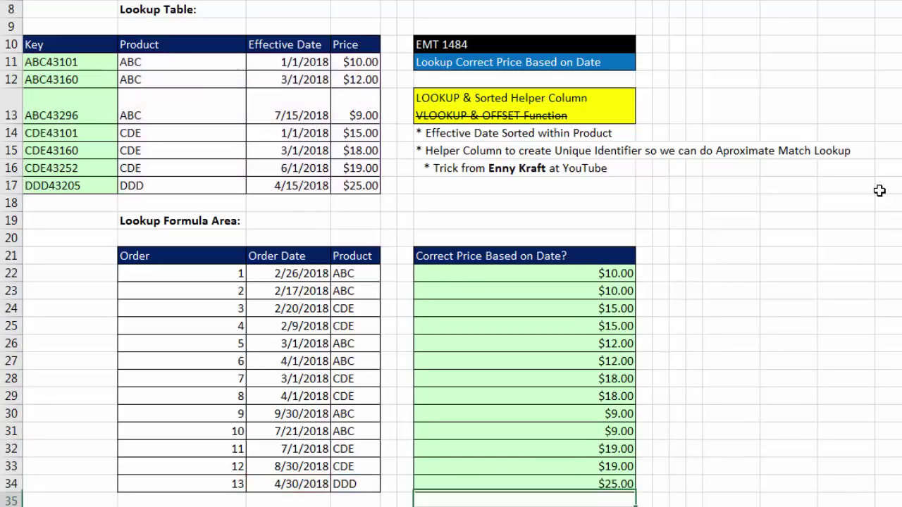
{"action": "left_click", "coordinate": [346, 61]}
{"action": "right_click", "coordinate": [346, 62]}
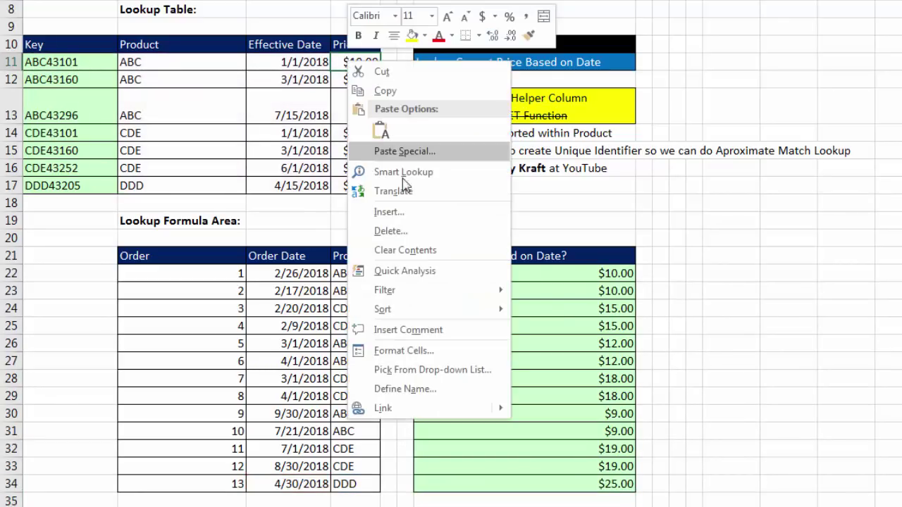
{"action": "mouse_move", "coordinate": [437, 309]}
{"action": "left_click", "coordinate": [585, 330]}
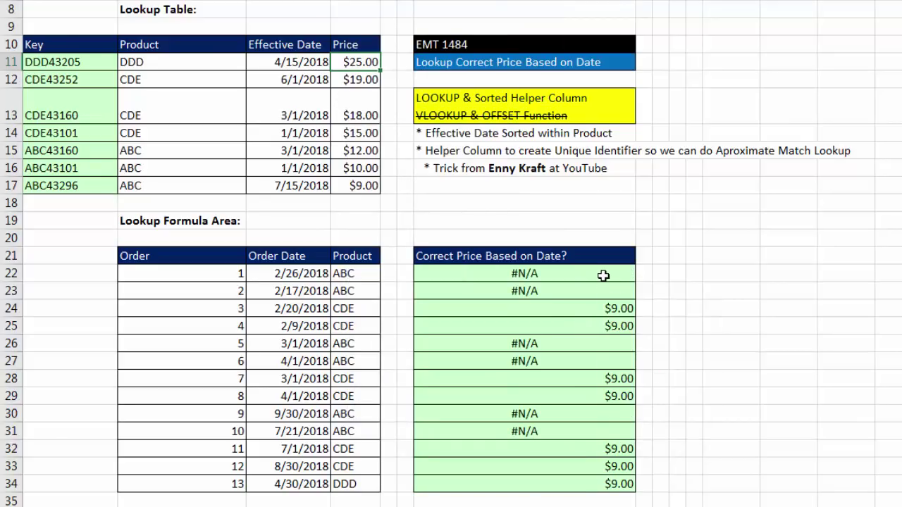
{"action": "key", "text": "ctrl+z"}
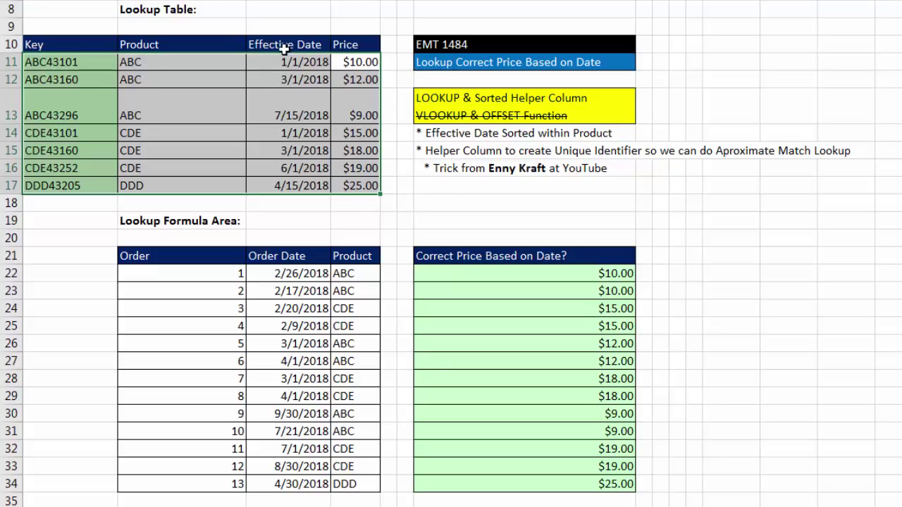
{"action": "left_click", "coordinate": [195, 62]}
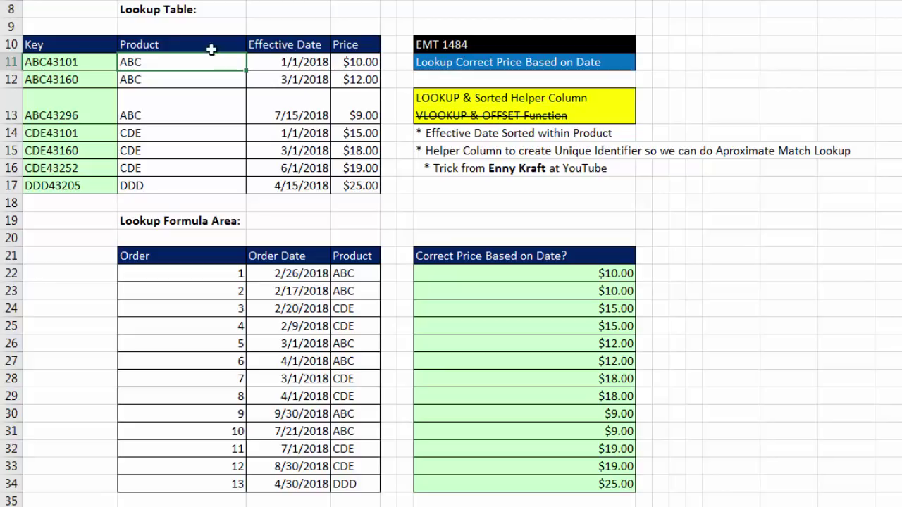
{"action": "left_click", "coordinate": [79, 60]}
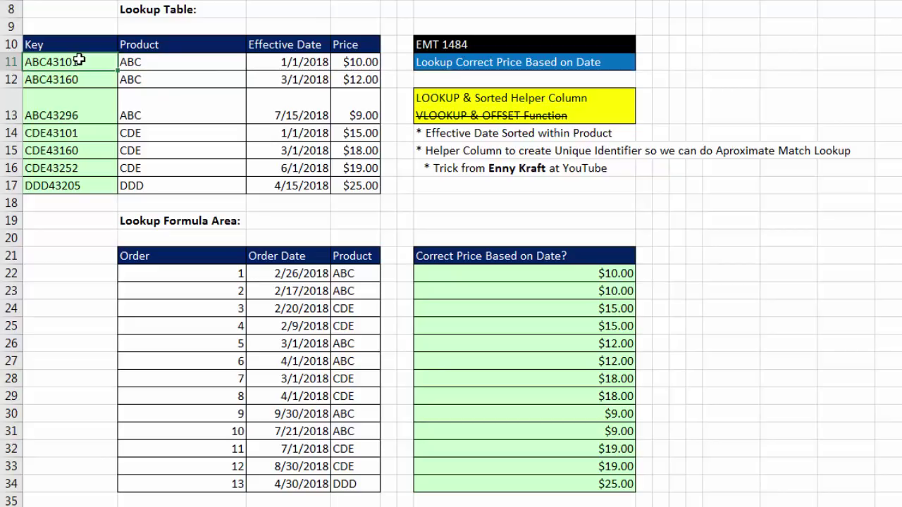
- Edit F22's formula into =LOOKUP(D22&C22,$A$11:$D$17), dropping the V and column number 4
{"action": "left_click", "coordinate": [436, 279]}
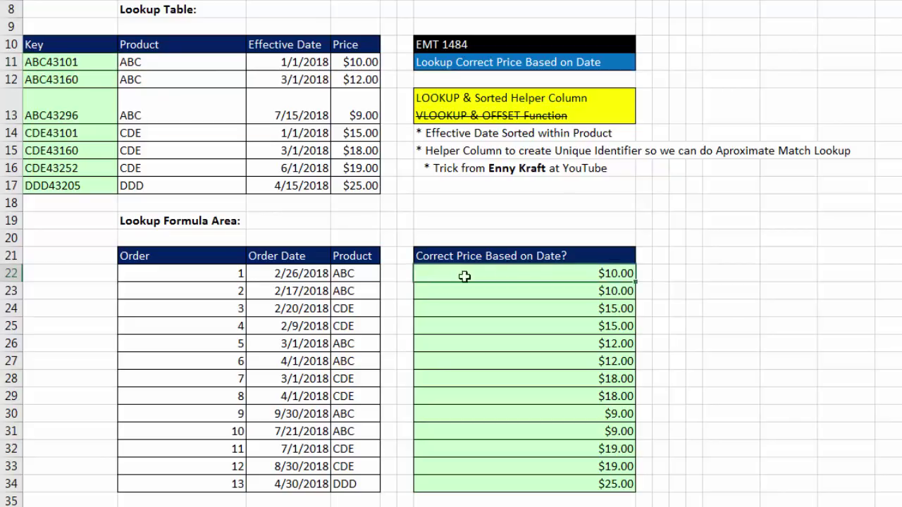
{"action": "key", "text": "F2"}
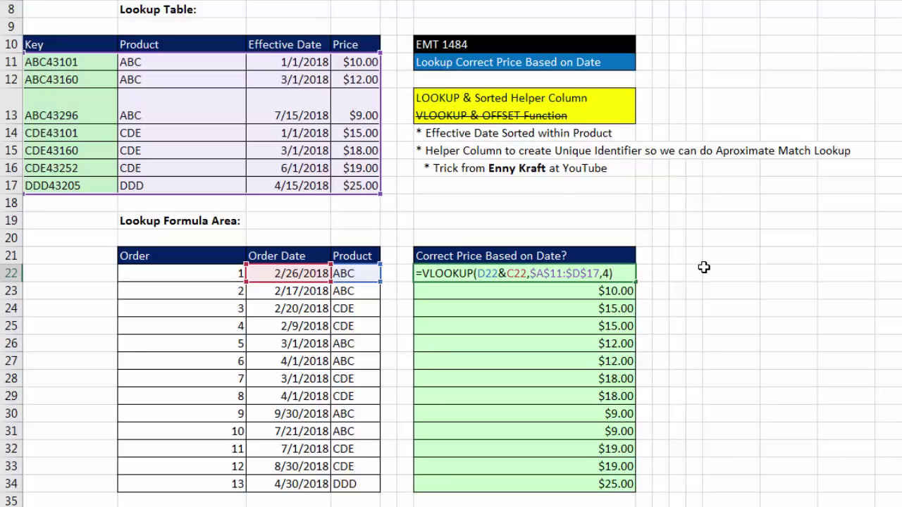
{"action": "key", "text": "BackSpace"}
{"action": "key", "text": "BackSpace"}
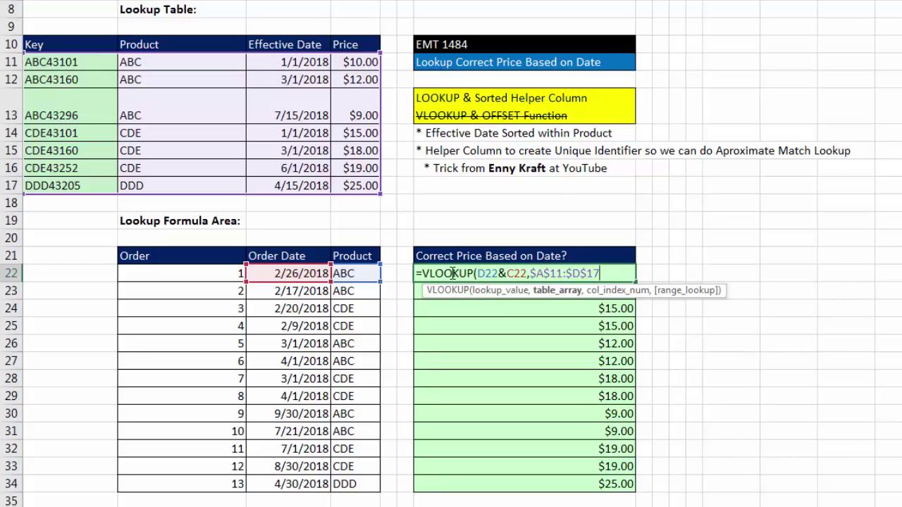
{"action": "left_click", "coordinate": [430, 274]}
{"action": "key", "text": "BackSpace"}
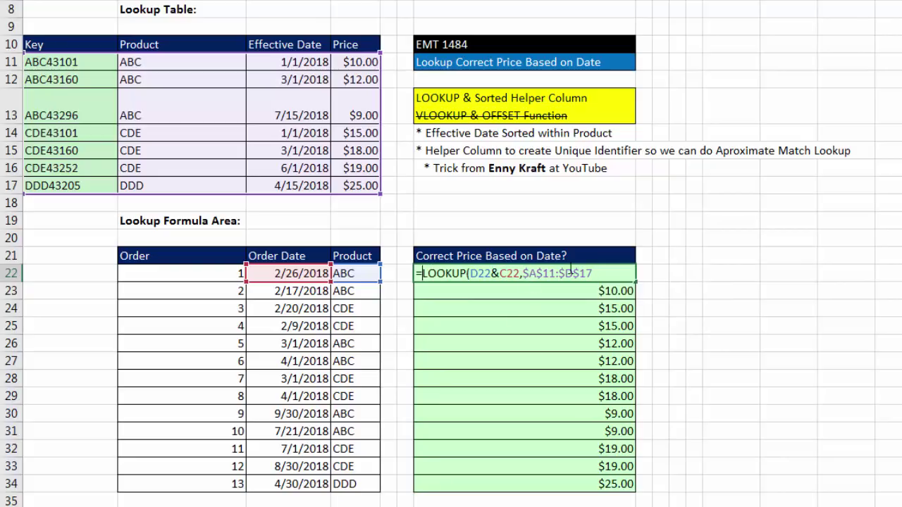
{"action": "left_click", "coordinate": [635, 277]}
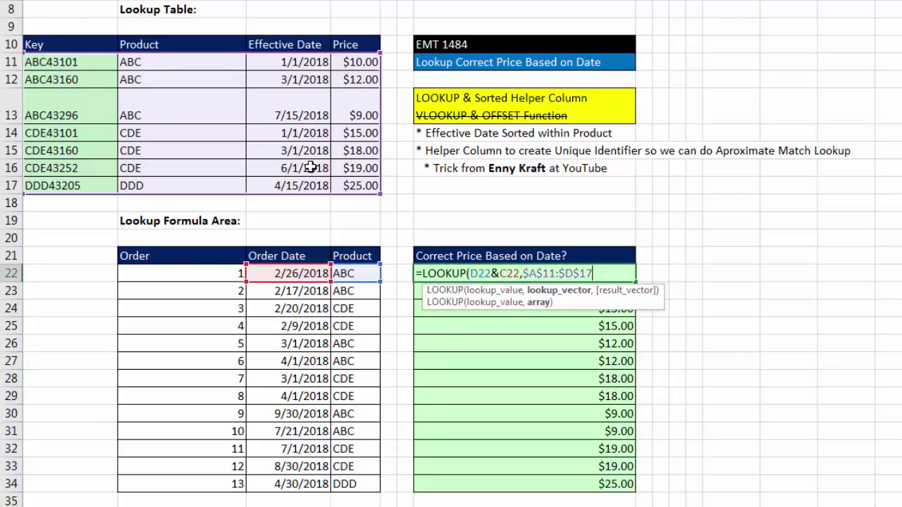
{"action": "left_click", "coordinate": [485, 313]}
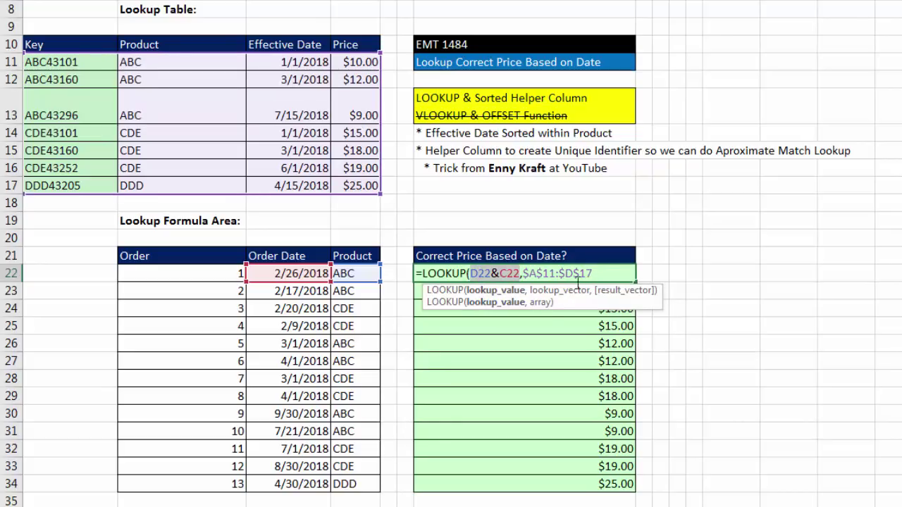
{"action": "left_click", "coordinate": [540, 303]}
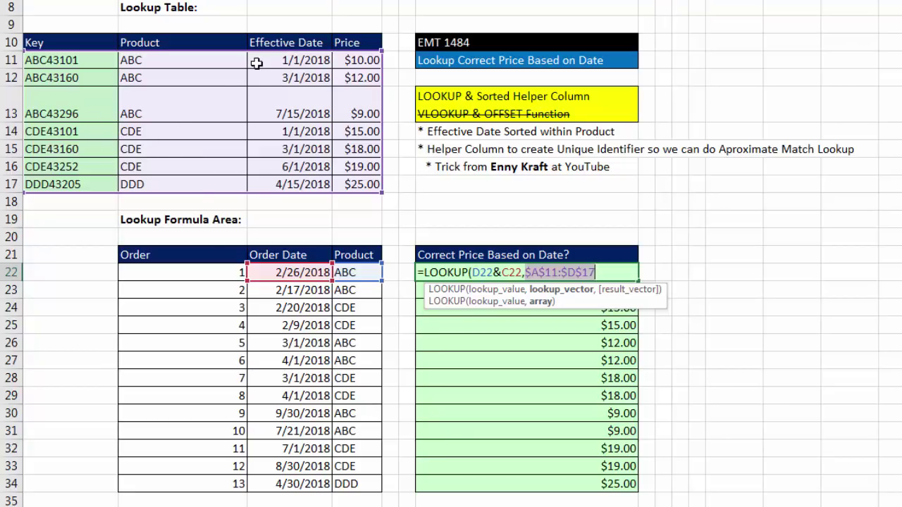
{"action": "left_click", "coordinate": [610, 279]}
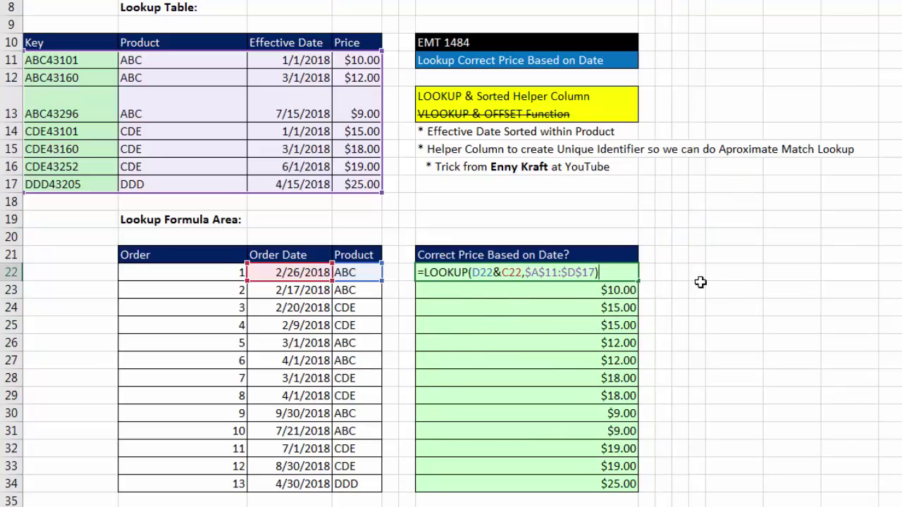
- Commit the LOOKUP formula and fill it down F22:F34, keeping prices from $10.00 to $25.00
{"action": "key", "text": "ctrl+Return"}
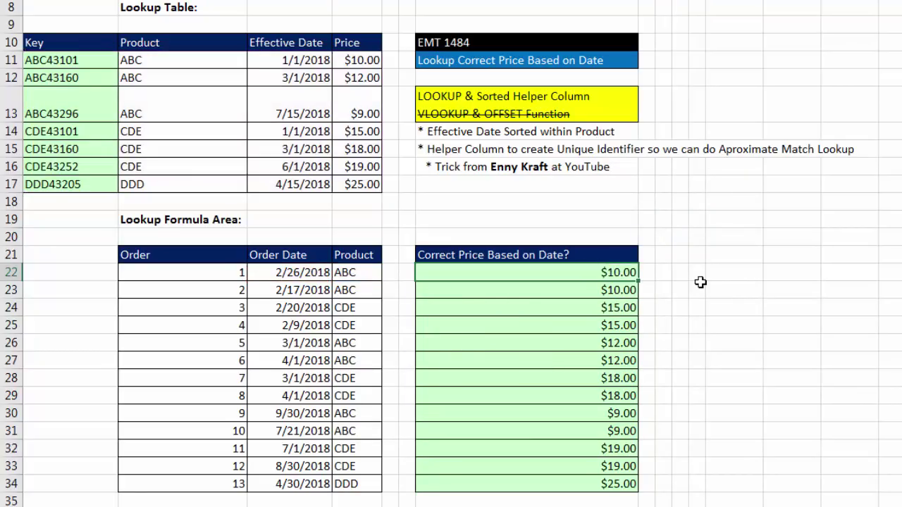
{"action": "double_click", "coordinate": [641, 283]}
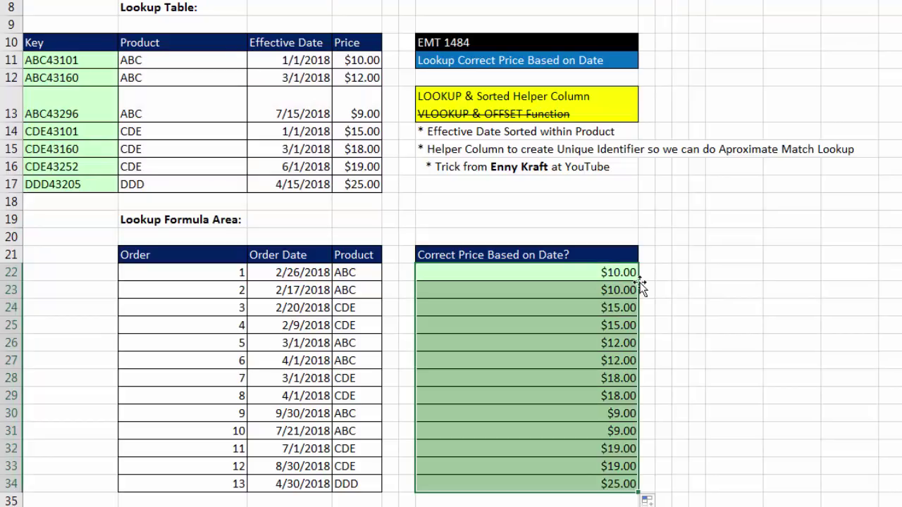